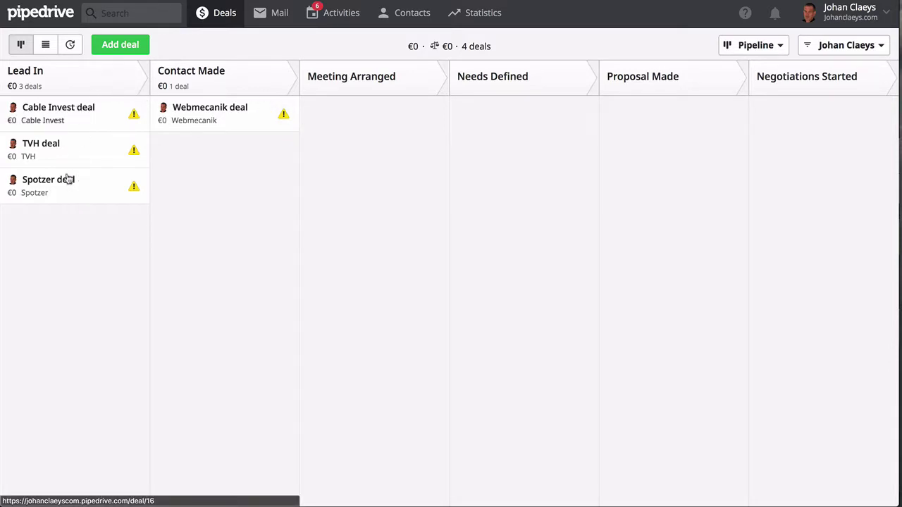
Switch the deals board to the Sales Pipeline with Prospect, Analysis and Negotiation stages
mouse_move(51, 183)
mouse_down()
mouse_move(129, 191)
mouse_move(192, 179)
mouse_move(207, 163)
mouse_move(279, 173)
mouse_move(352, 137)
mouse_move(438, 147)
mouse_move(460, 132)
mouse_move(474, 180)
mouse_move(459, 284)
mouse_move(378, 391)
mouse_move(370, 464)
mouse_move(376, 486)
mouse_move(491, 488)
mouse_move(410, 393)
mouse_move(67, 220)
mouse_move(44, 187)
mouse_up()
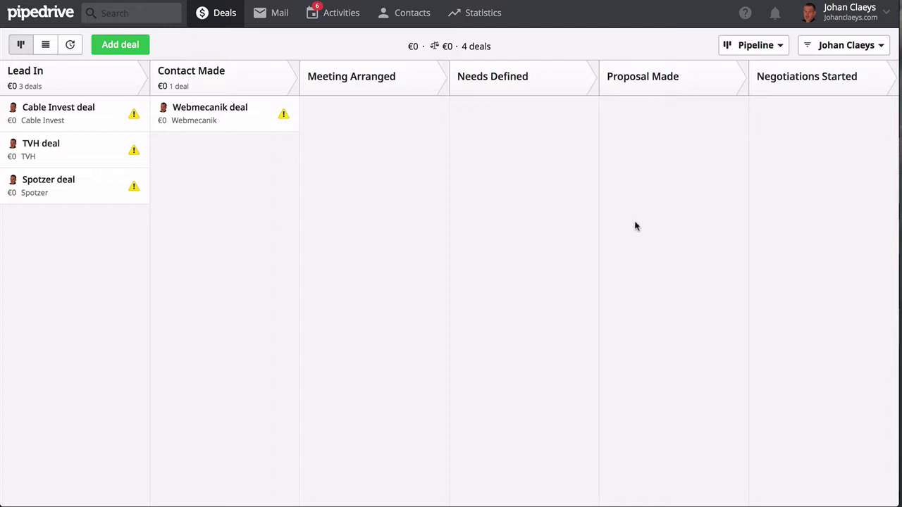
click(761, 53)
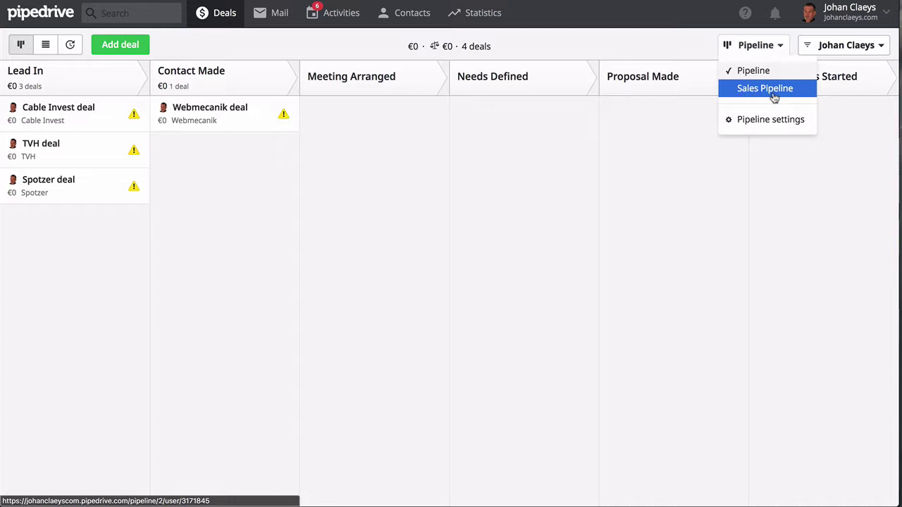
click(774, 96)
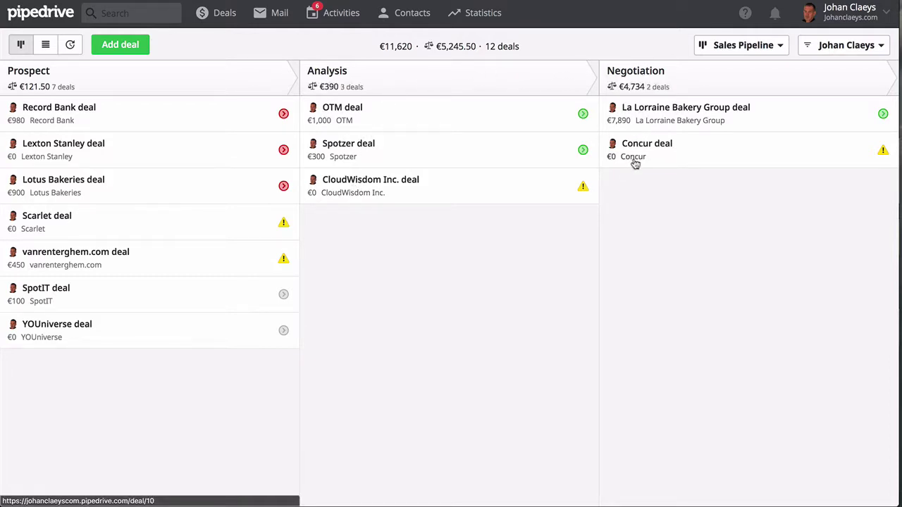
click(744, 51)
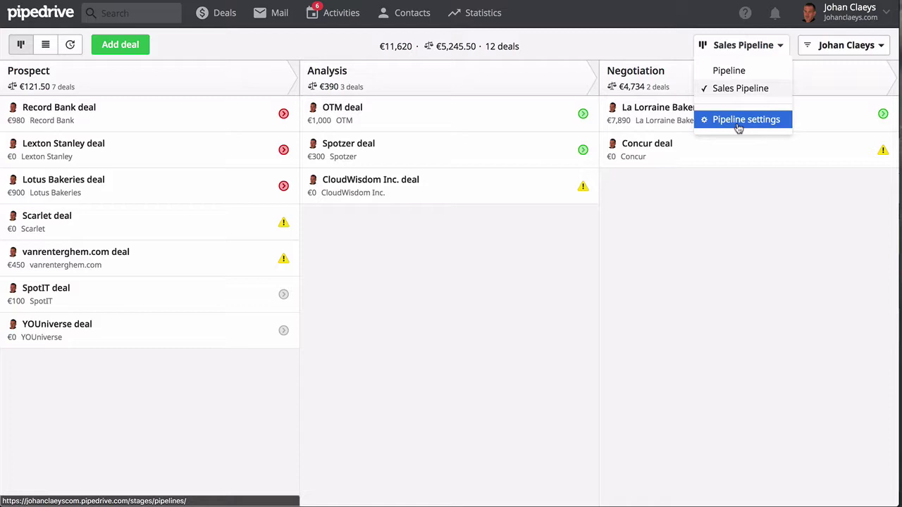
Add a final 'Contract Signing' stage with 60% deal probability and rotting enabled (20 days)
click(738, 121)
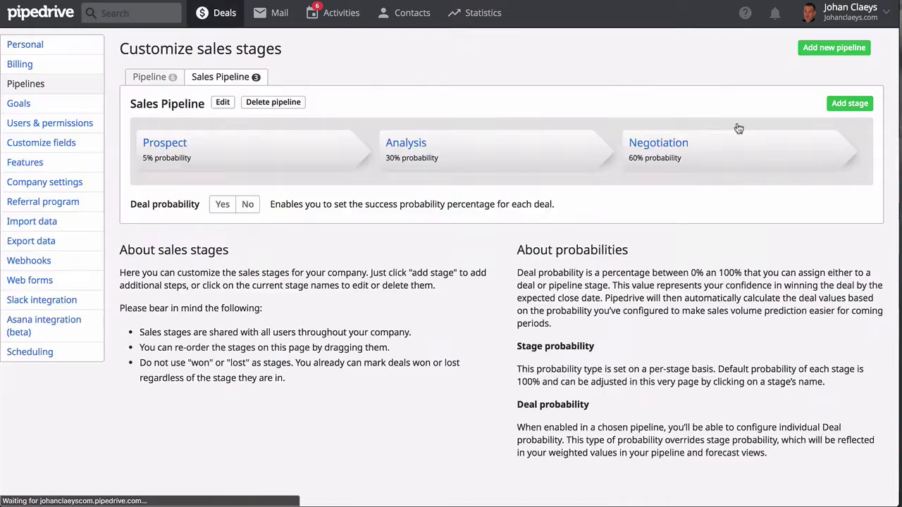
click(851, 106)
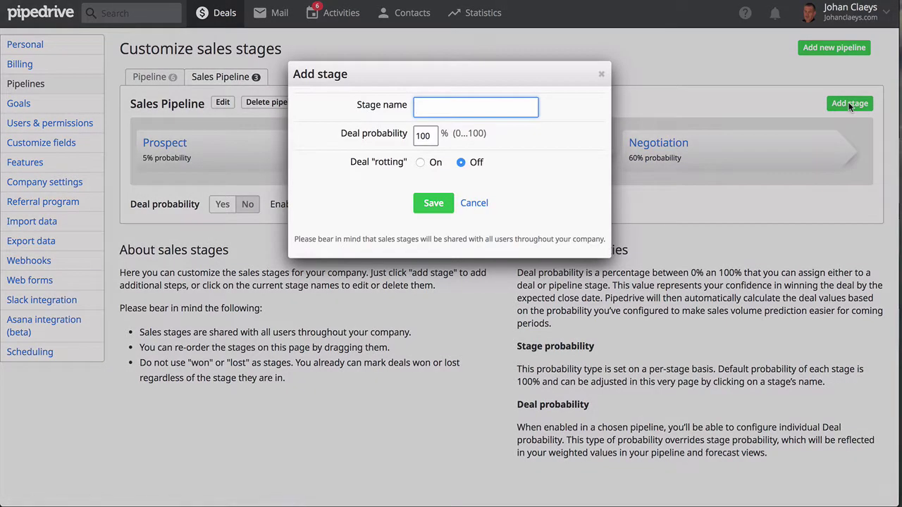
text(Contract Signing)
double_click(423, 136)
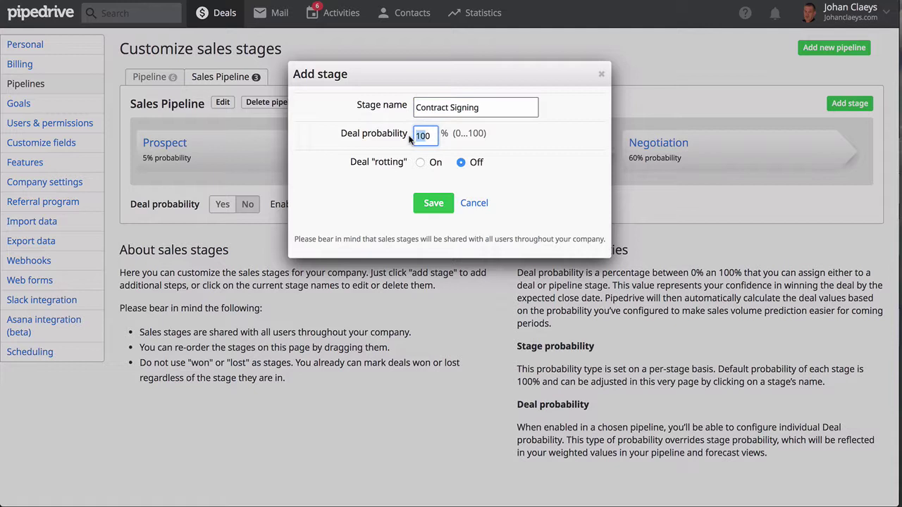
text(60)
click(420, 164)
click(420, 164)
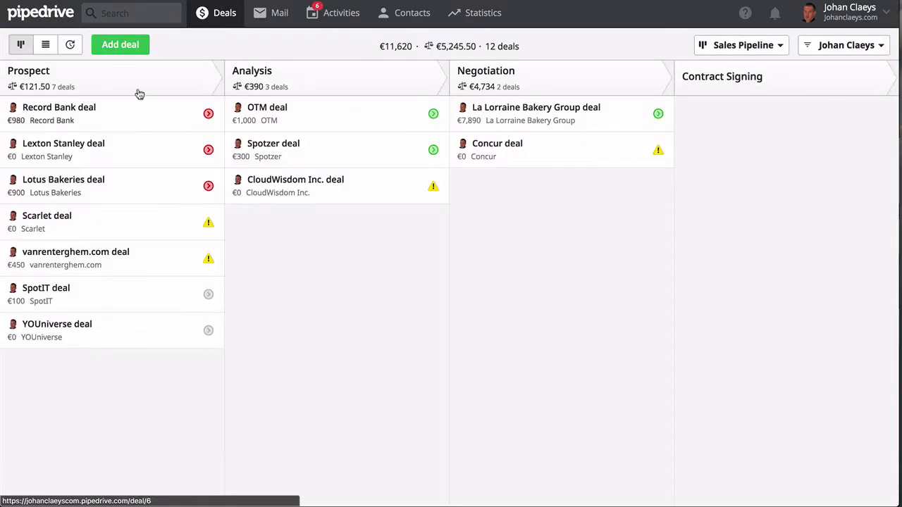
Create a 500 EUR deal for a new contact at organization Bienfeeld Cy, closing 30/12/2017
click(110, 46)
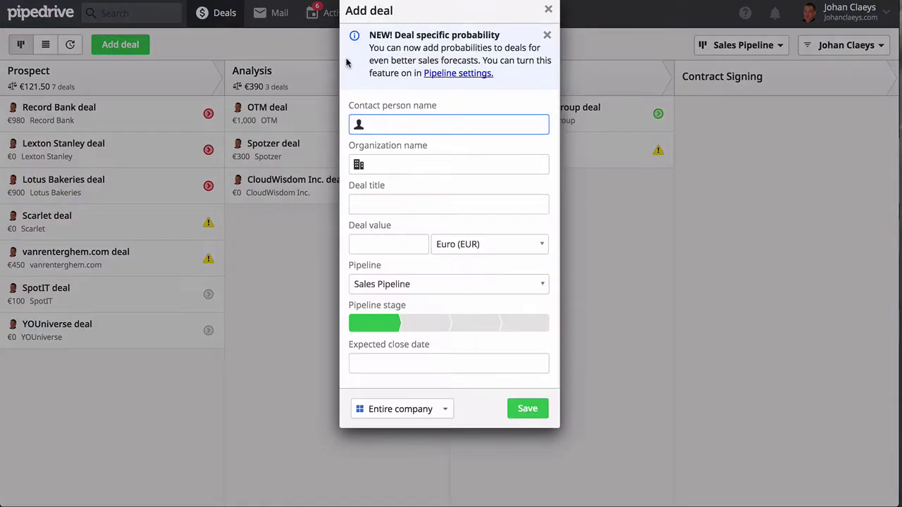
key(Tab)
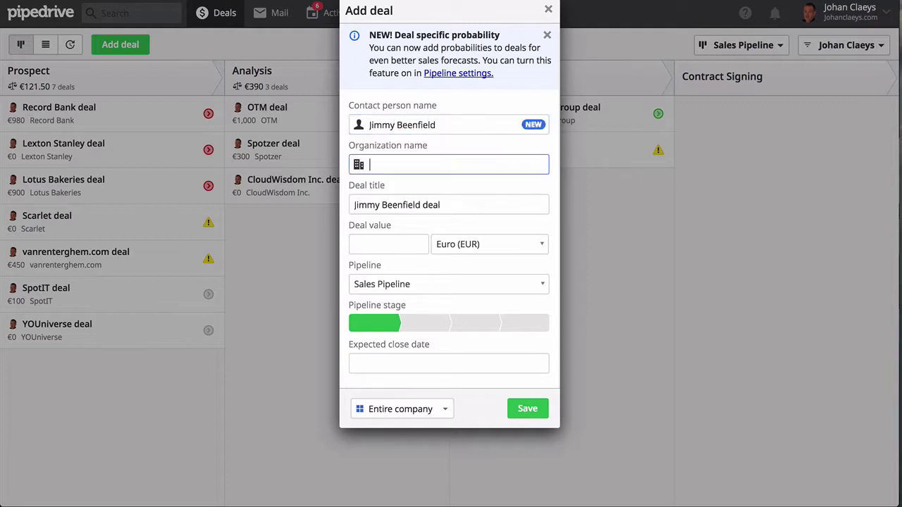
text(Bienfeeld)
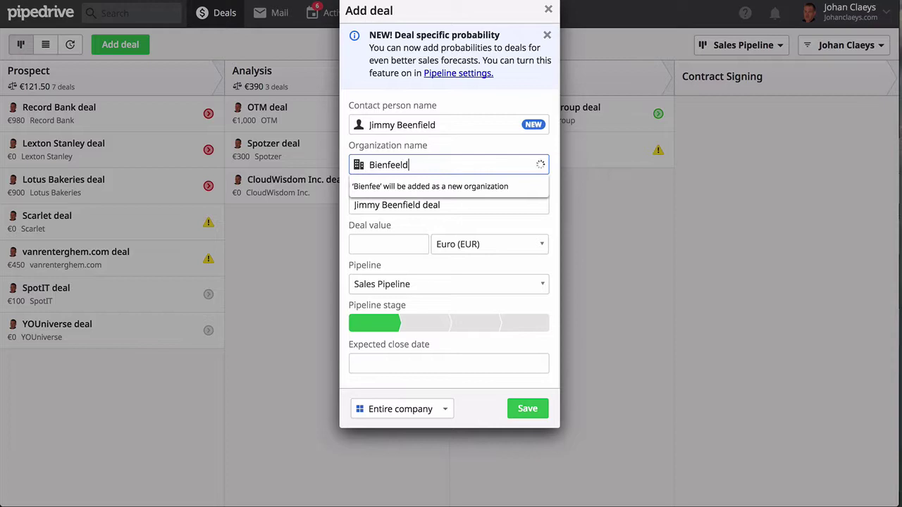
text( C)
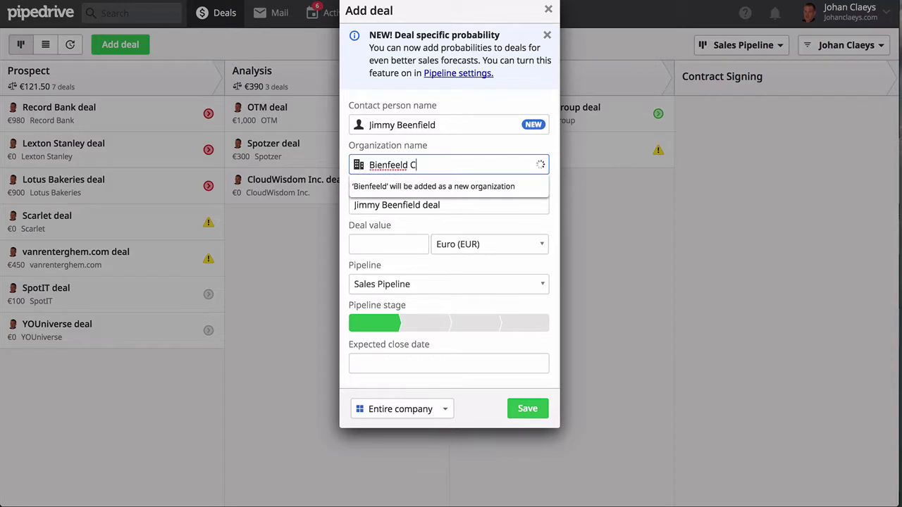
text(y)
key(Tab)
key(Tab)
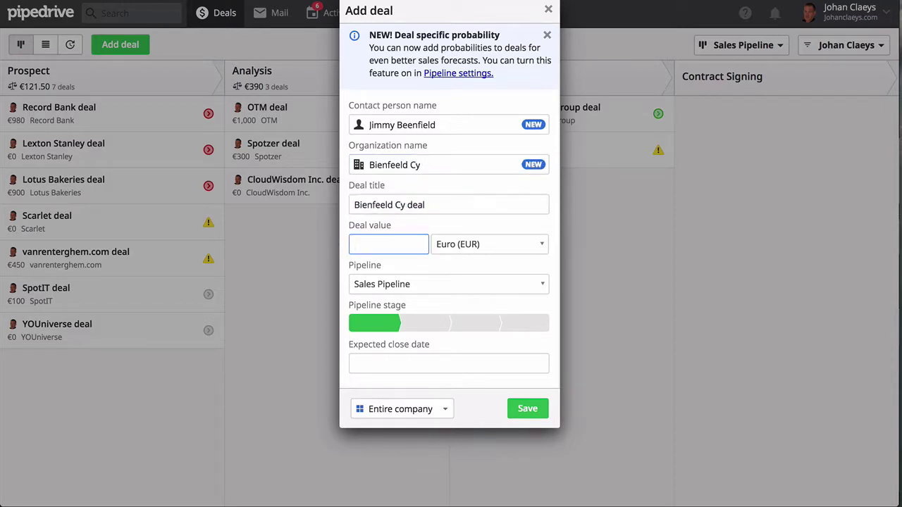
text(500)
click(495, 244)
click(500, 233)
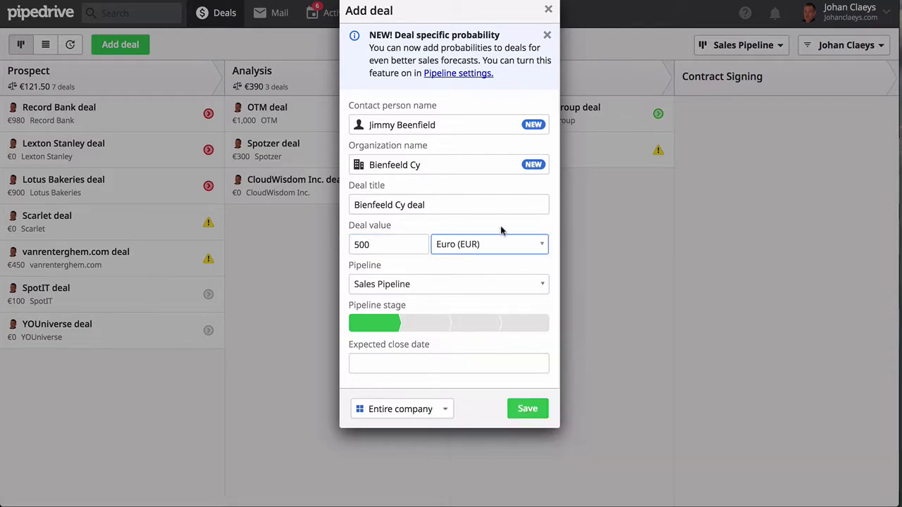
click(402, 370)
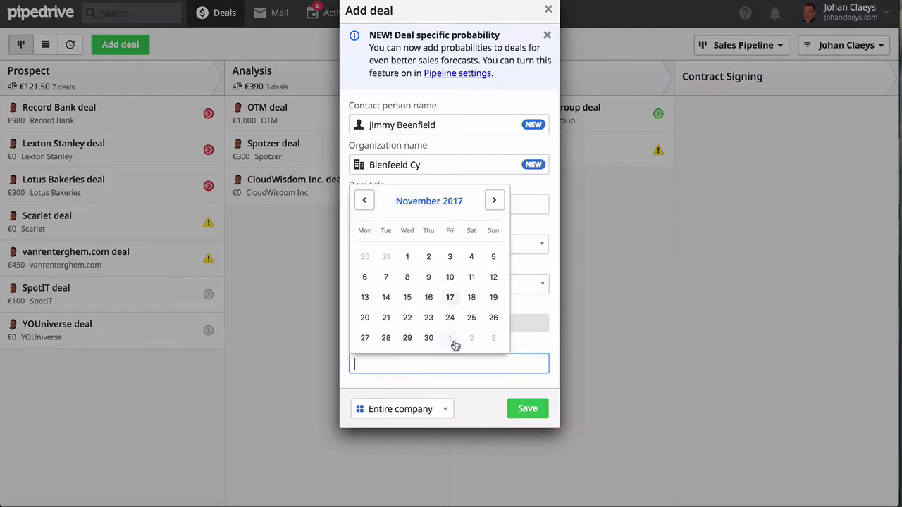
click(494, 200)
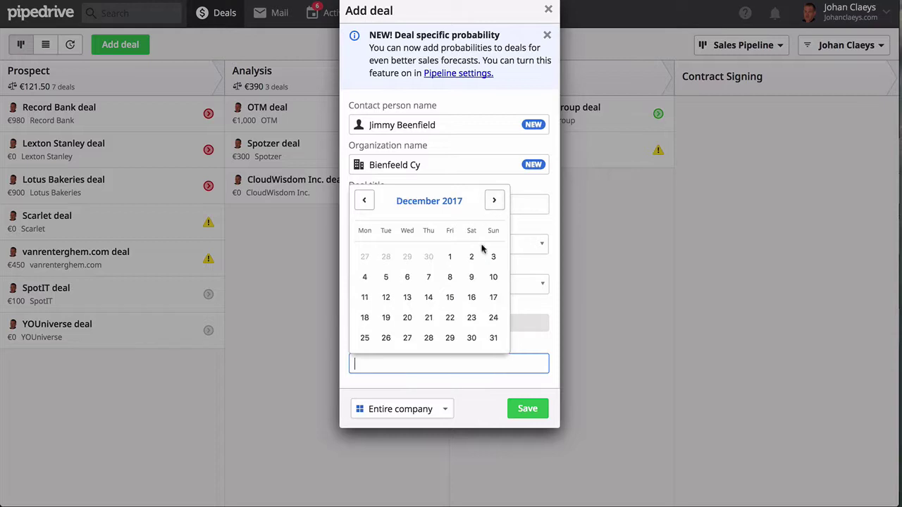
click(471, 340)
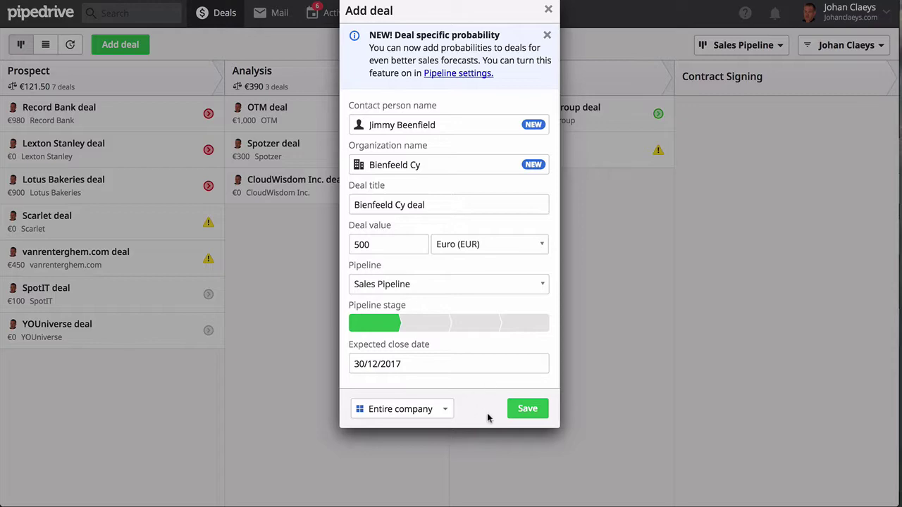
click(526, 415)
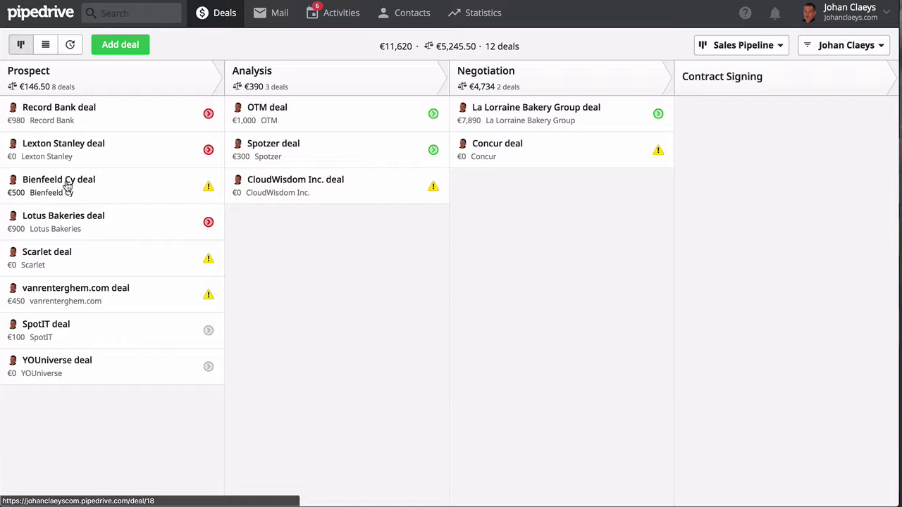
Schedule the 'Landing Page project' call on the Bienfeeld Cy deal for 18 November 2017, 14:00
click(208, 188)
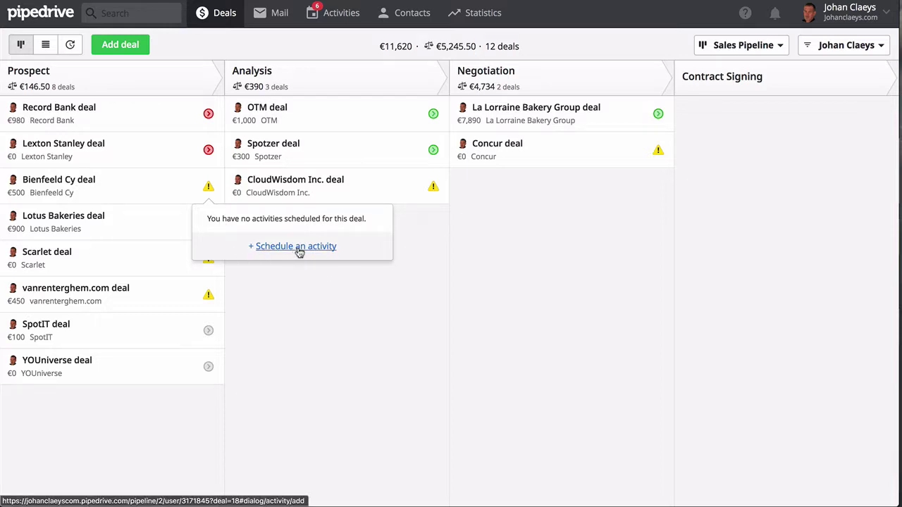
click(296, 246)
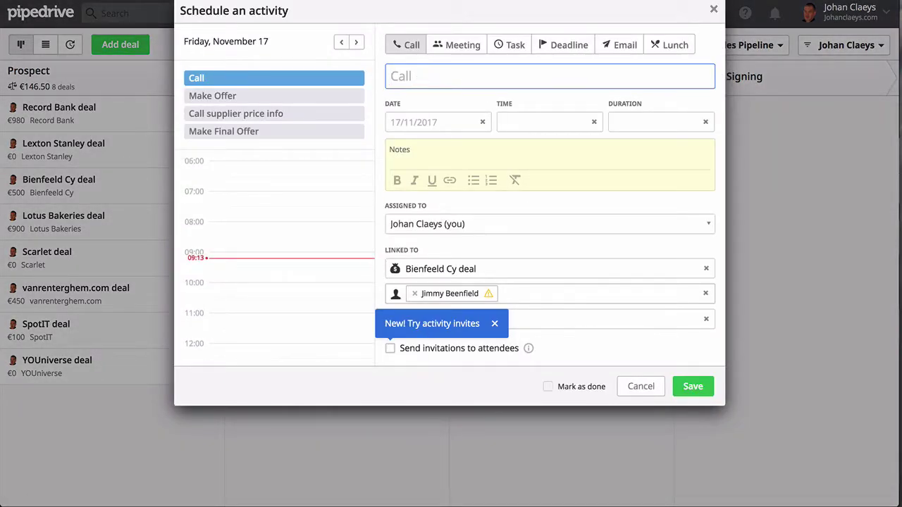
text(Landing P)
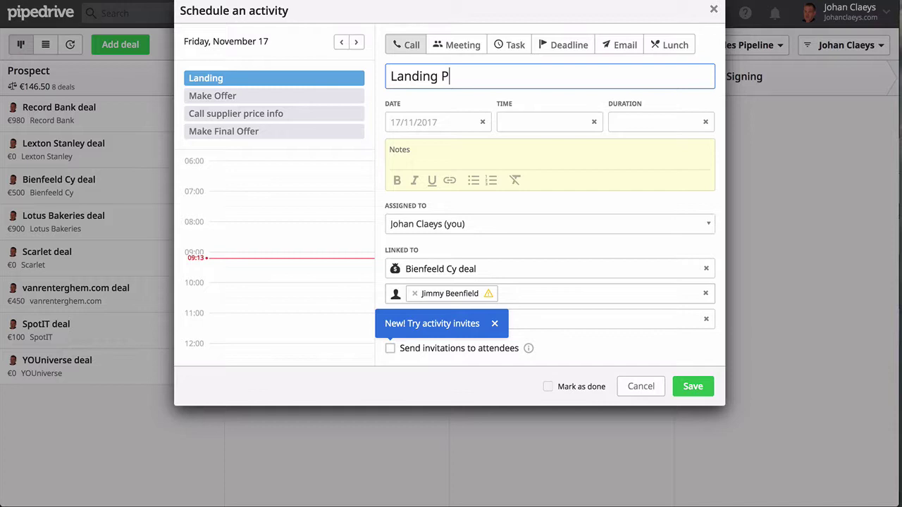
text(age project)
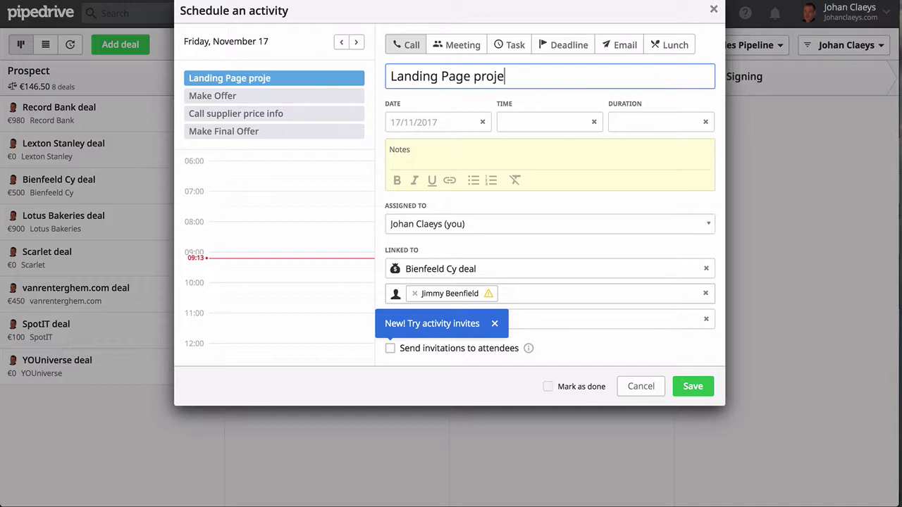
click(431, 122)
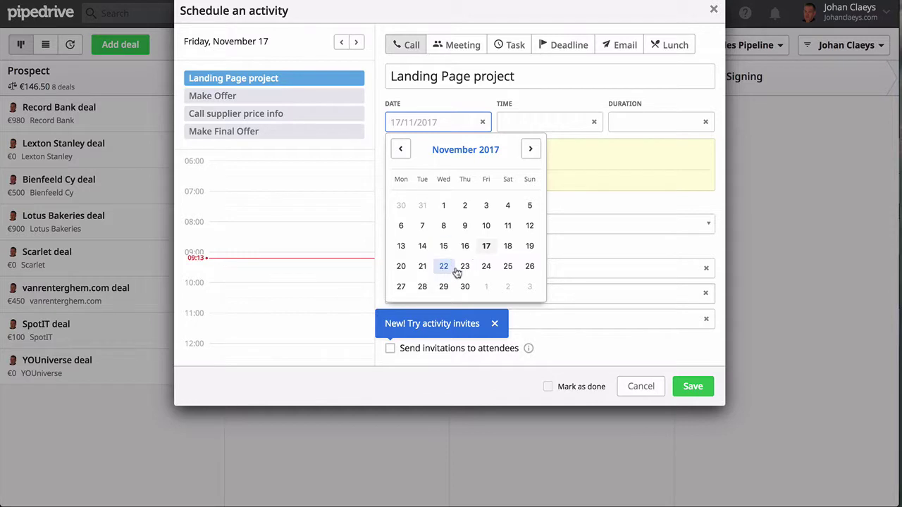
click(506, 246)
click(550, 122)
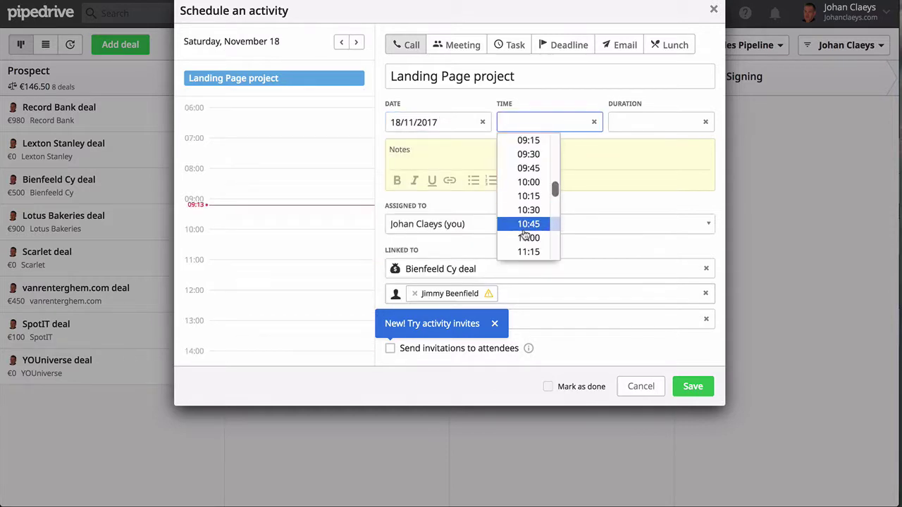
scroll(529, 232, down, 2)
scroll(527, 245, down, 4)
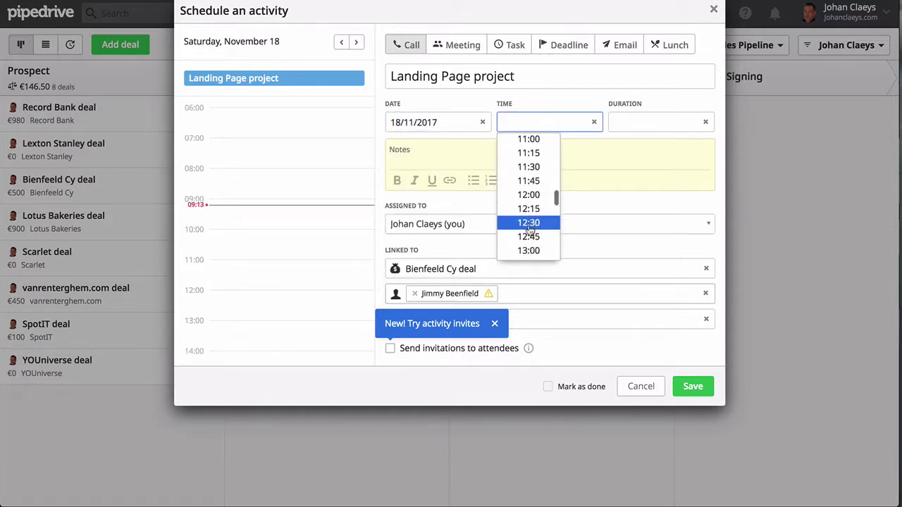
click(525, 247)
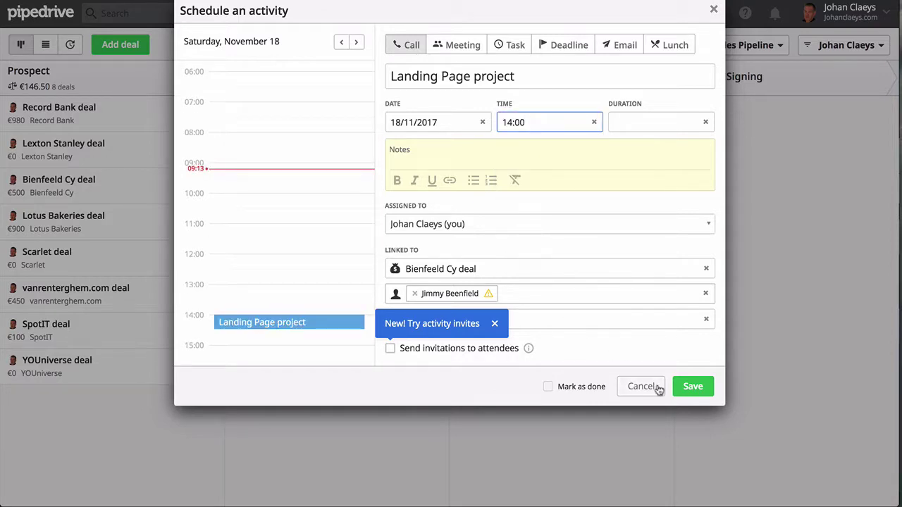
click(689, 386)
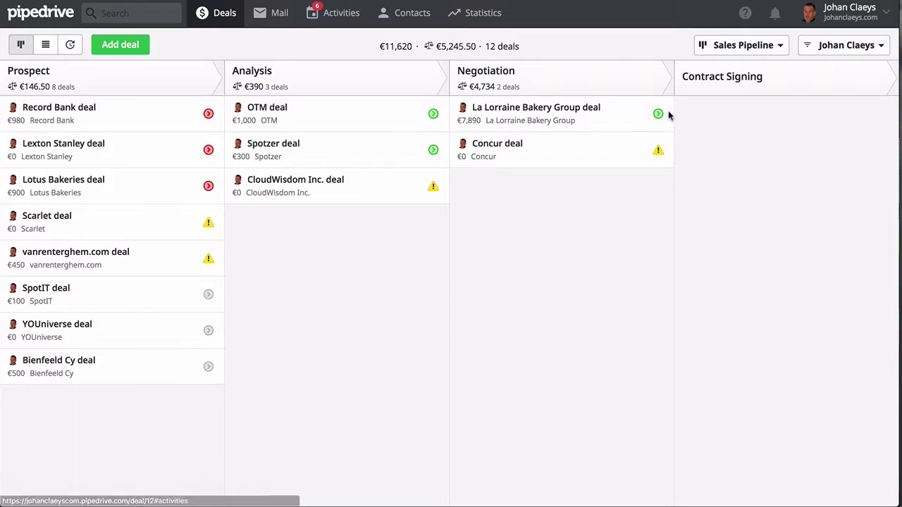
click(434, 117)
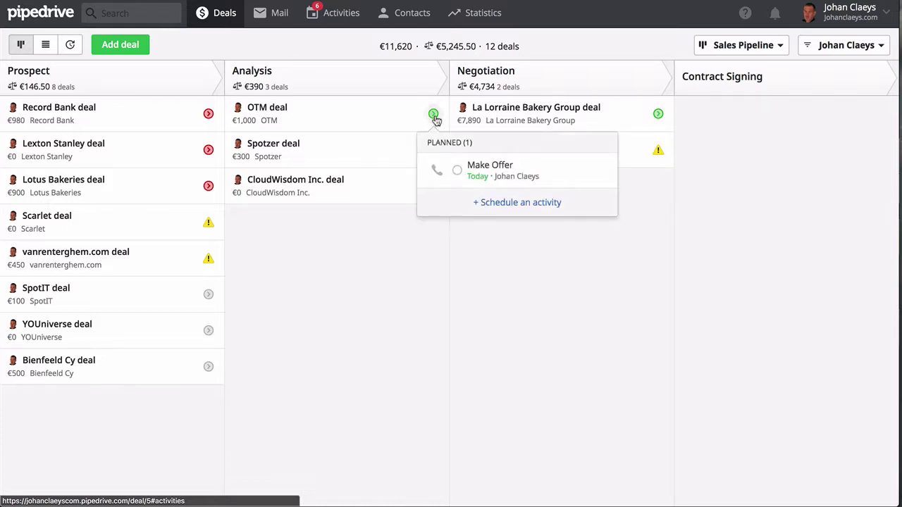
click(435, 118)
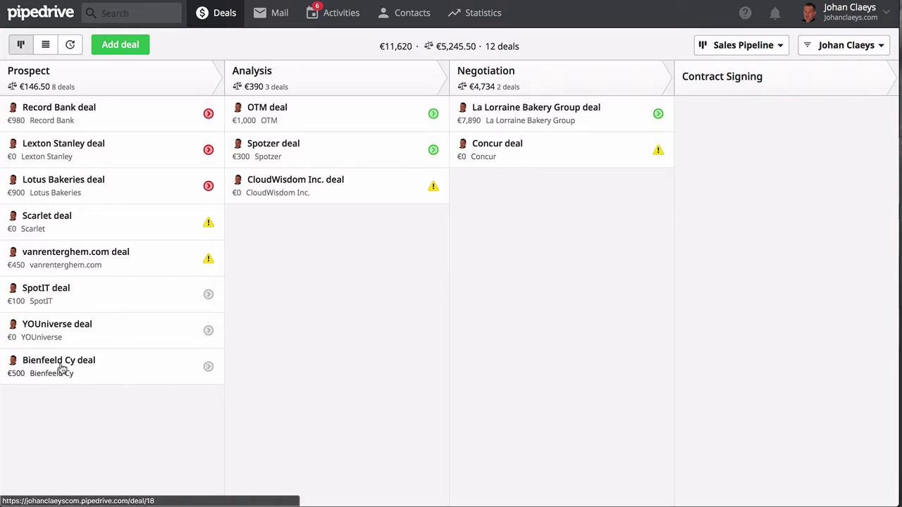
Move the Bienfeeld Cy deal from Prospect to Analysis and open its deal page
drag(62, 365, 289, 229)
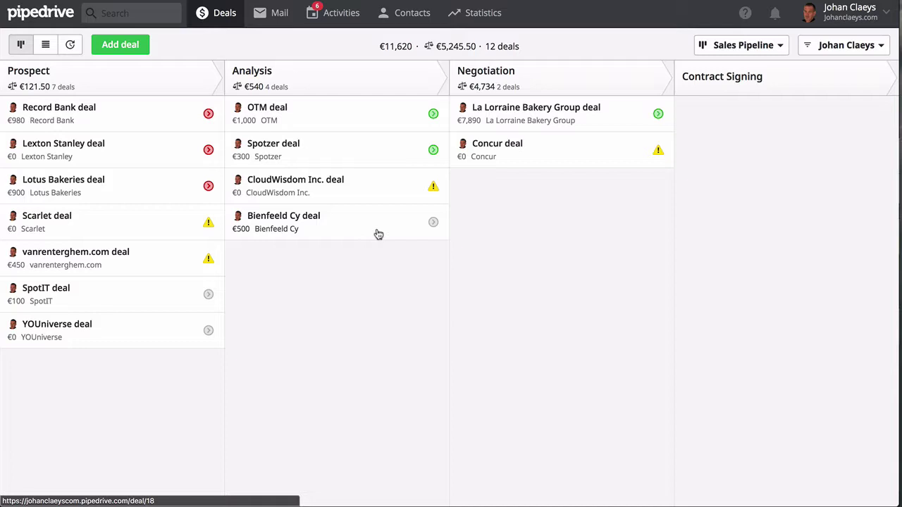
click(433, 224)
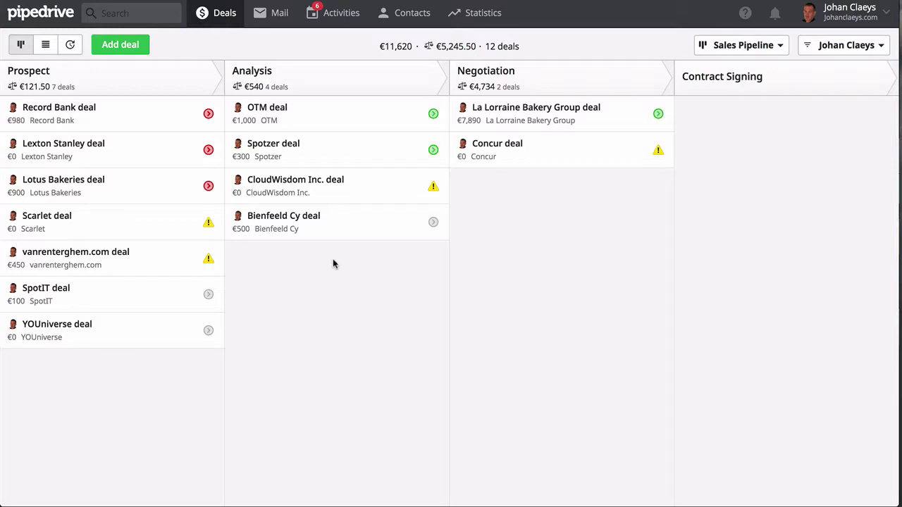
click(278, 218)
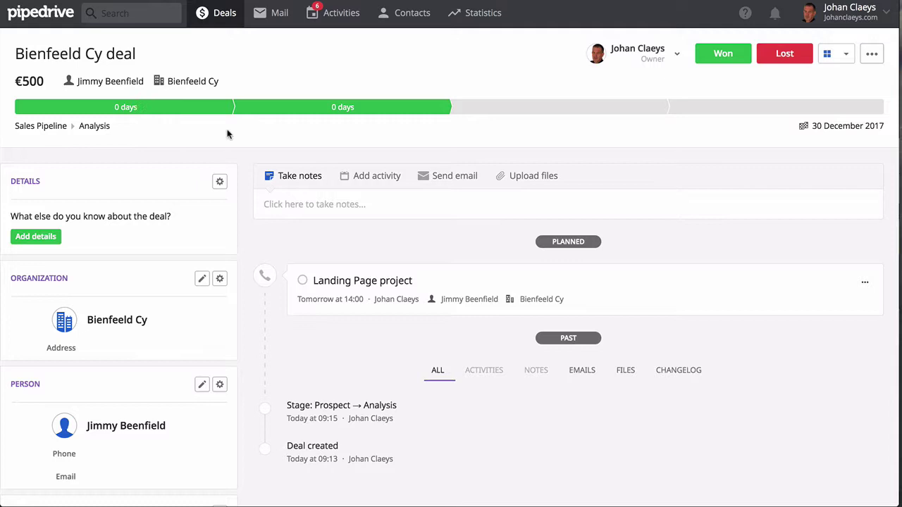
mouse_move(320, 113)
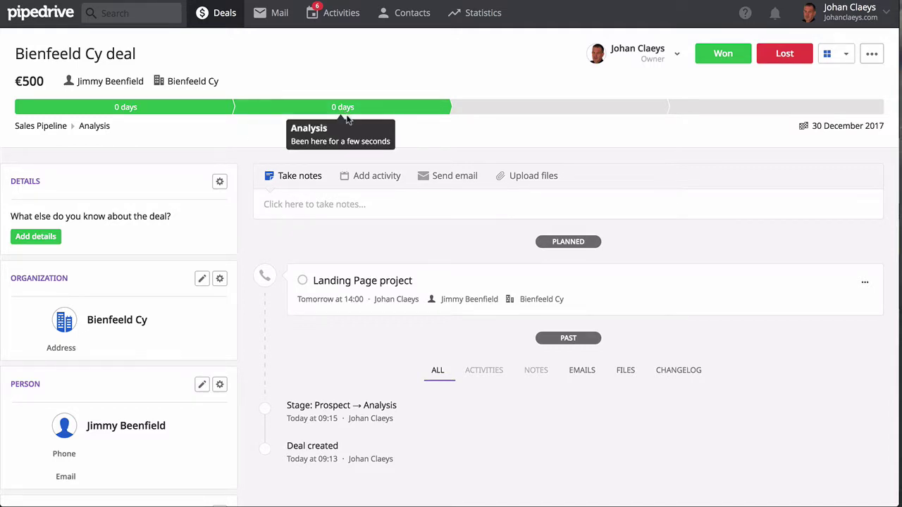
mouse_move(502, 114)
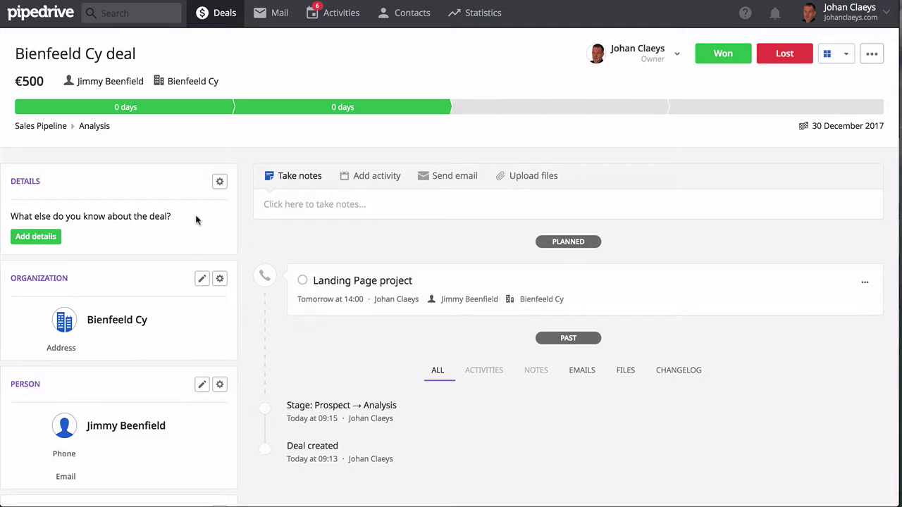
scroll(195, 222, down, 2)
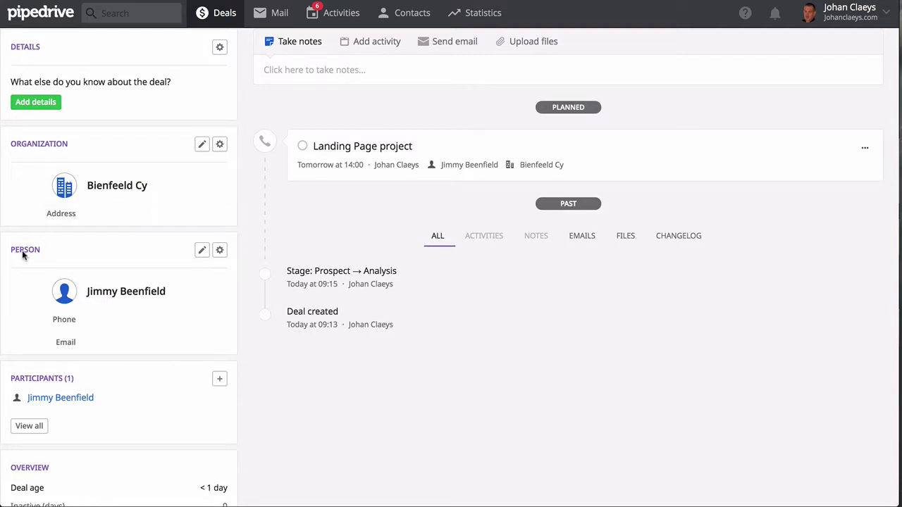
mouse_move(133, 325)
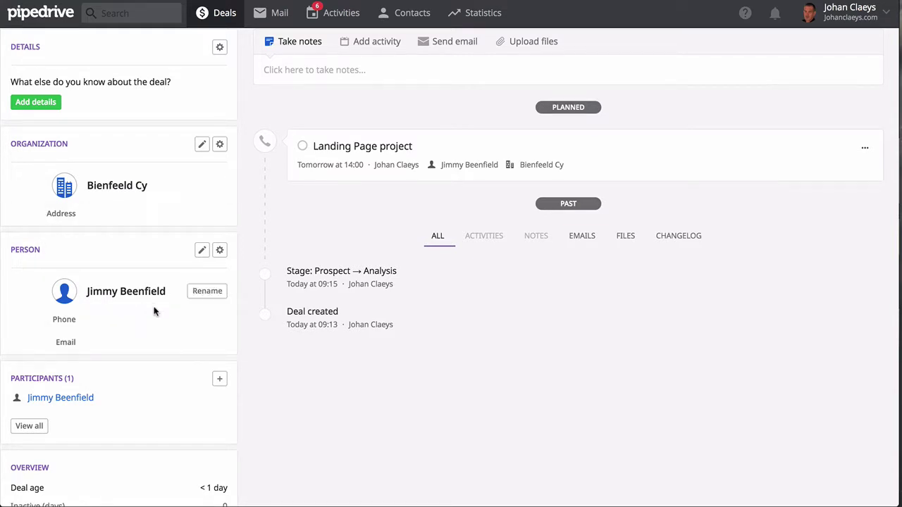
scroll(190, 244, up, 3)
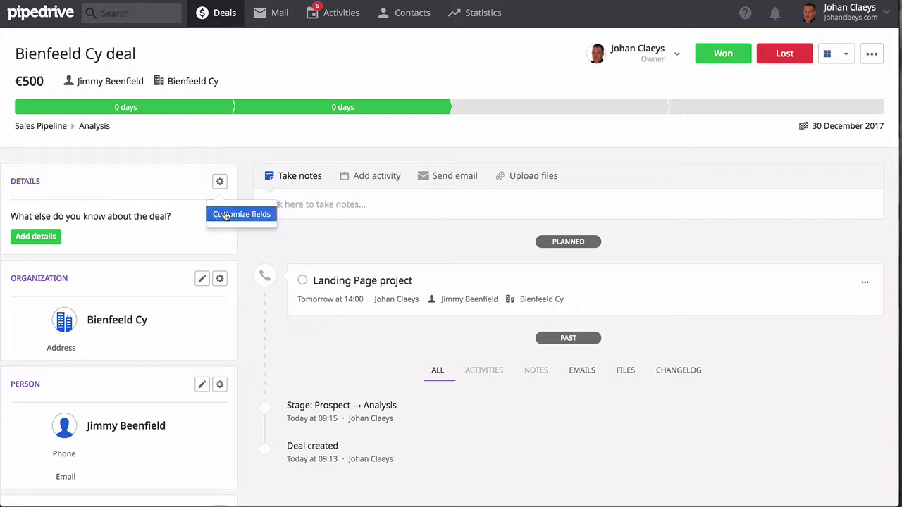
scroll(218, 241, down, 1)
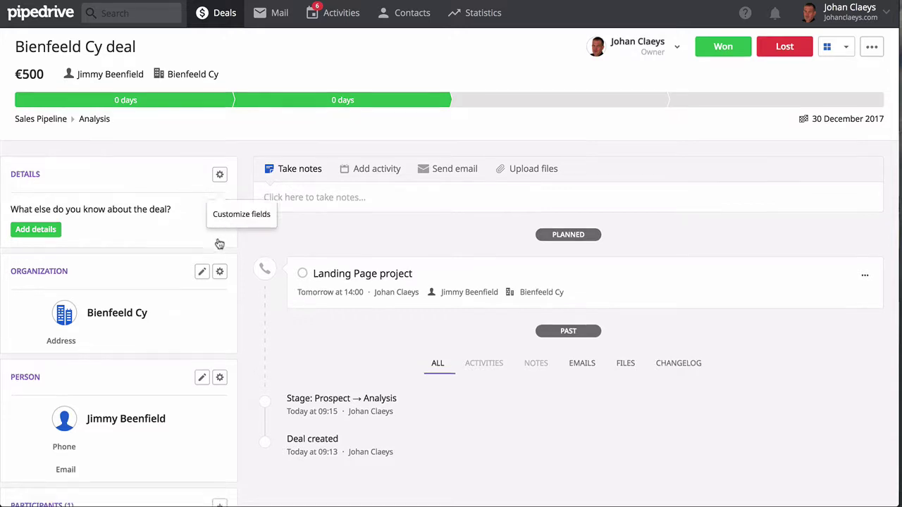
click(218, 251)
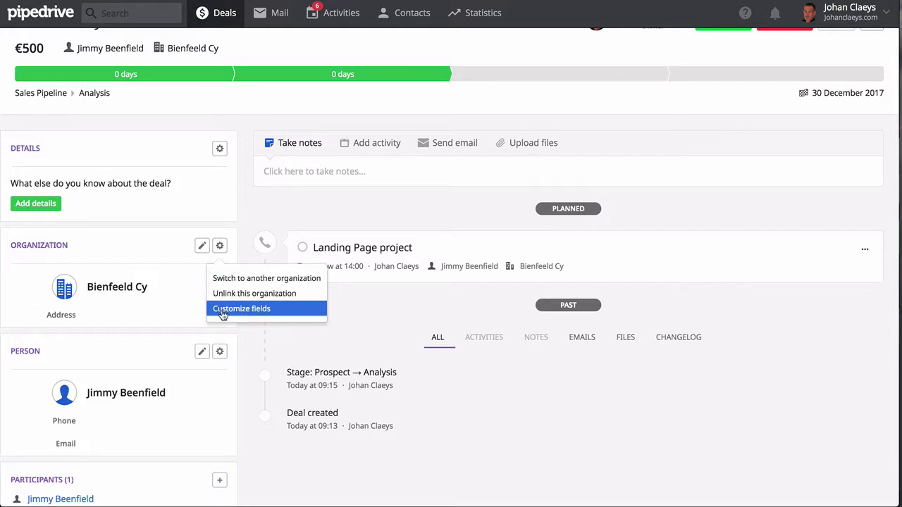
scroll(161, 292, down, 3)
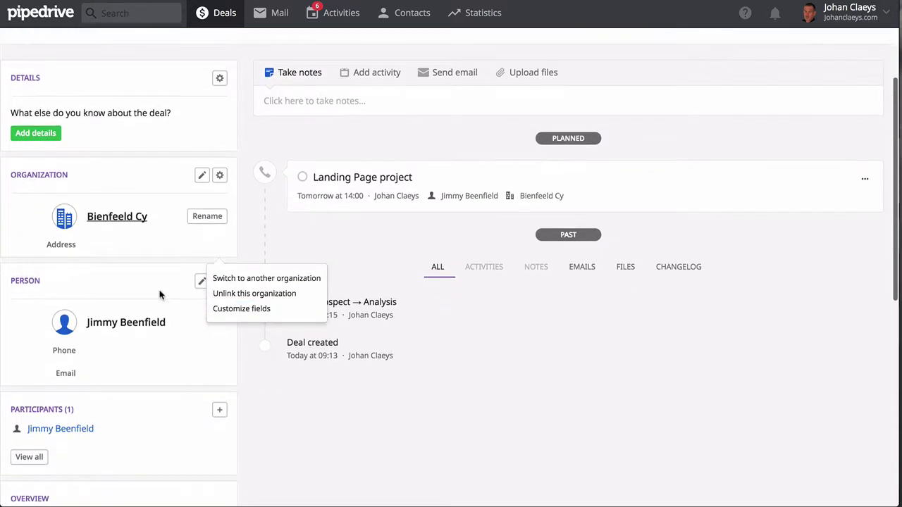
click(173, 255)
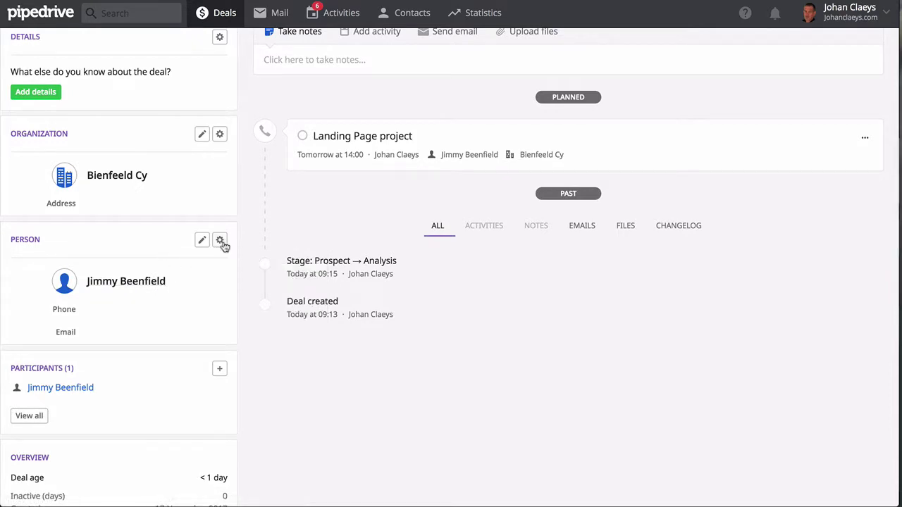
click(220, 240)
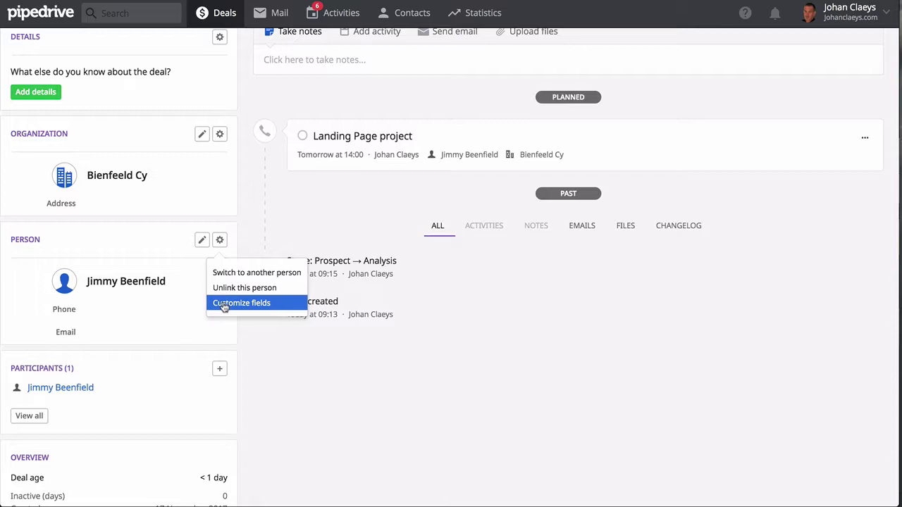
click(168, 240)
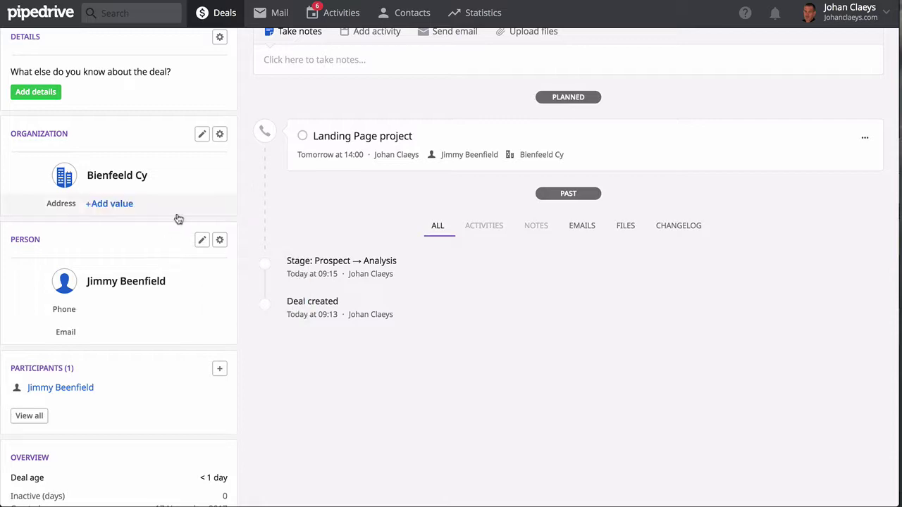
scroll(178, 219, up, 3)
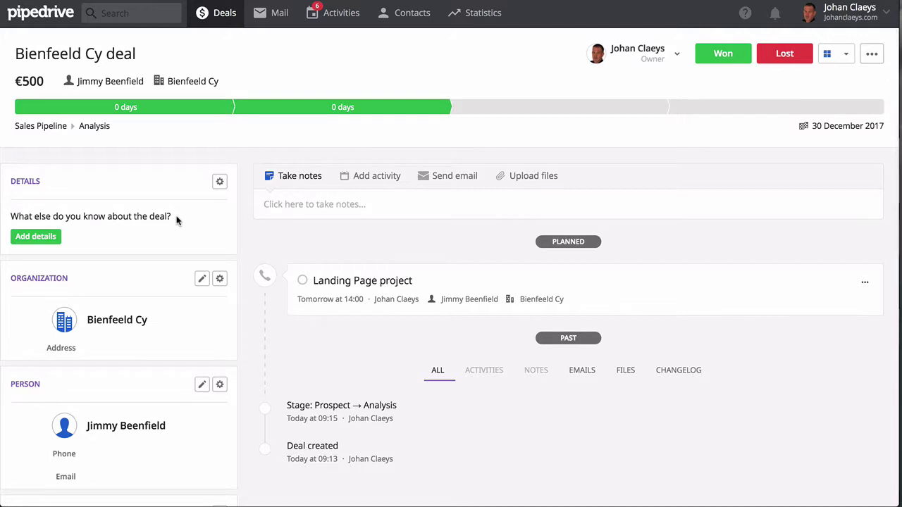
click(221, 387)
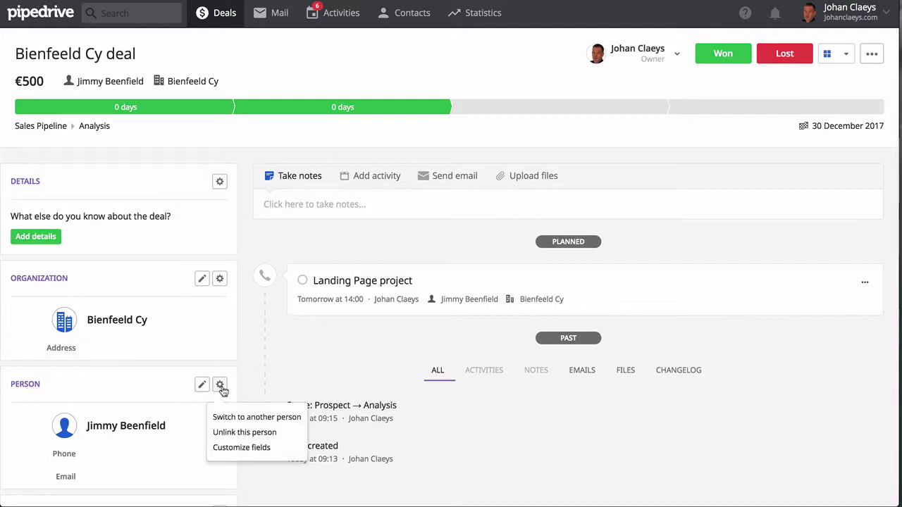
click(127, 375)
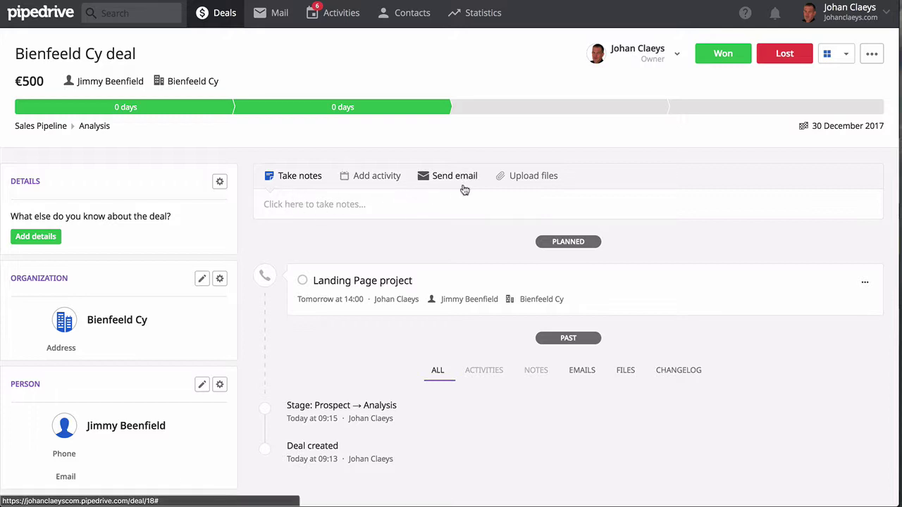
Attach 'Amazing ways to display content to your segmented visitors.pdf' and Depositphotos_114288906_original.jpg to the deal
click(521, 178)
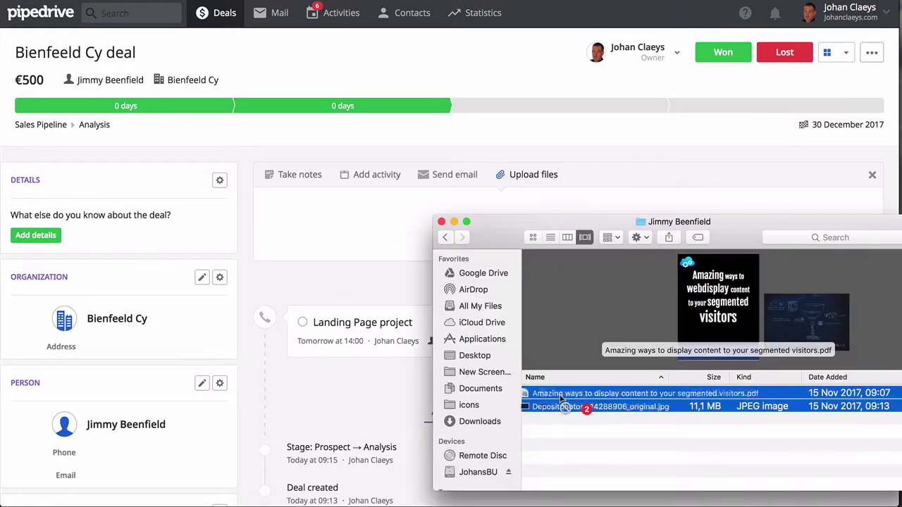
drag(535, 407, 359, 232)
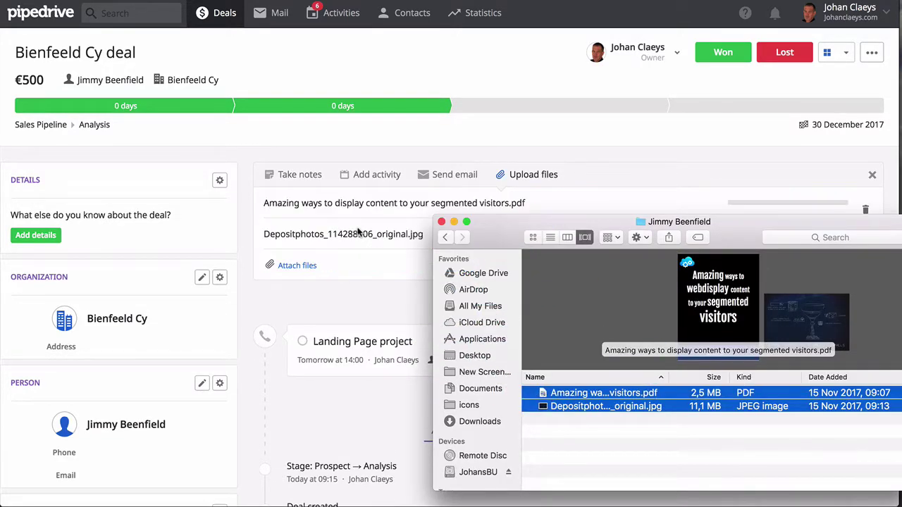
click(374, 305)
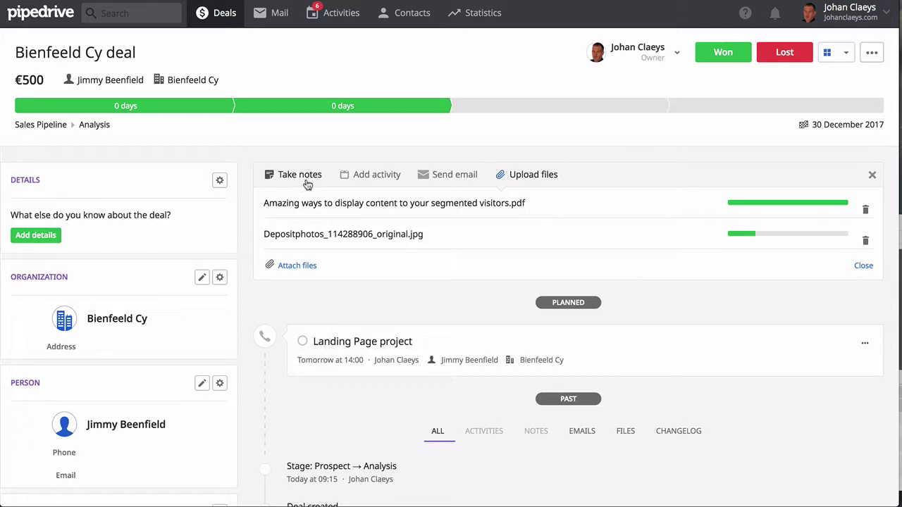
Open a new deal activity, trying Meeting, Task, Deadline, Email and Lunch before settling on Call
click(365, 176)
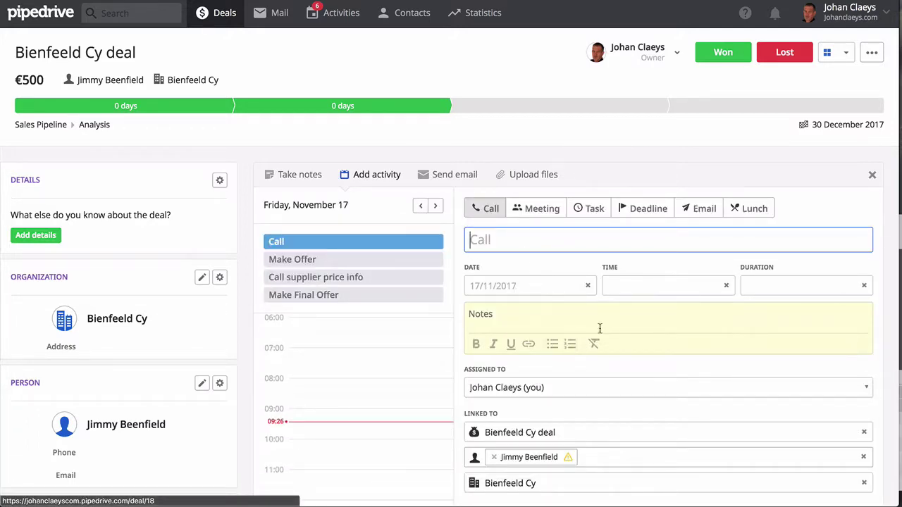
click(529, 211)
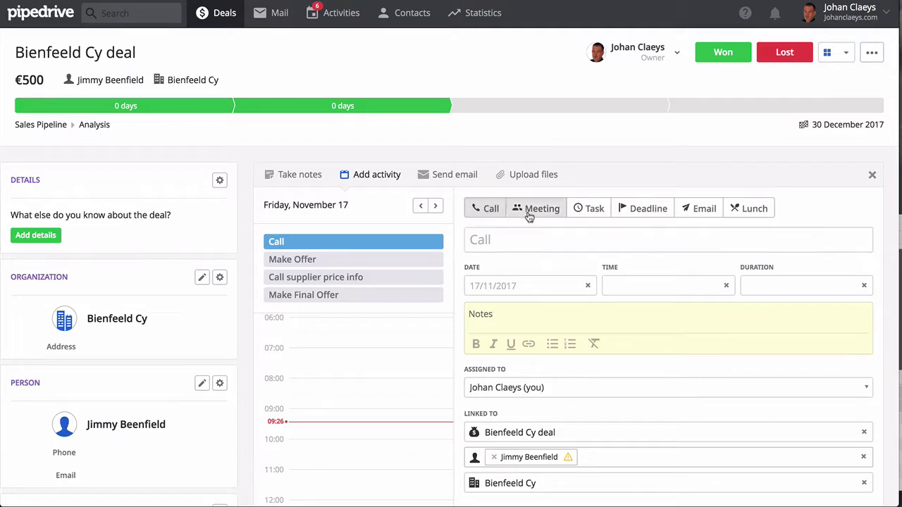
click(586, 210)
click(644, 214)
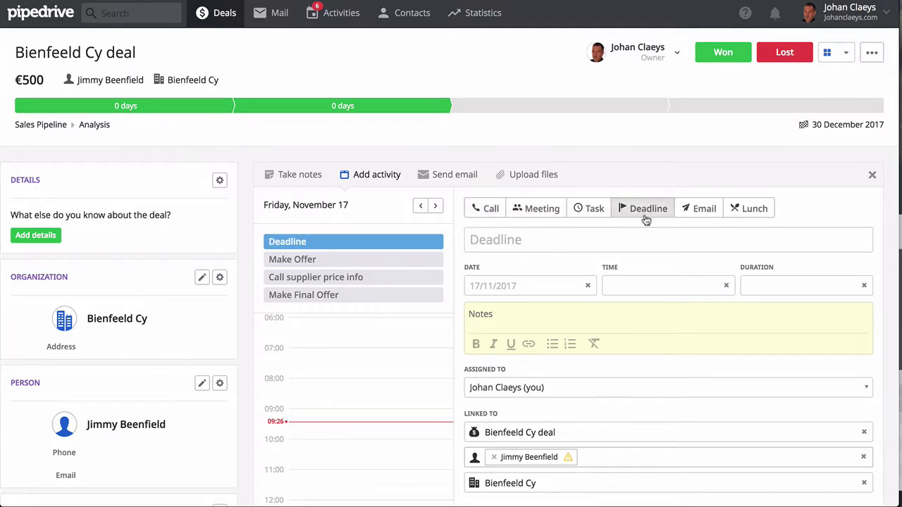
click(697, 213)
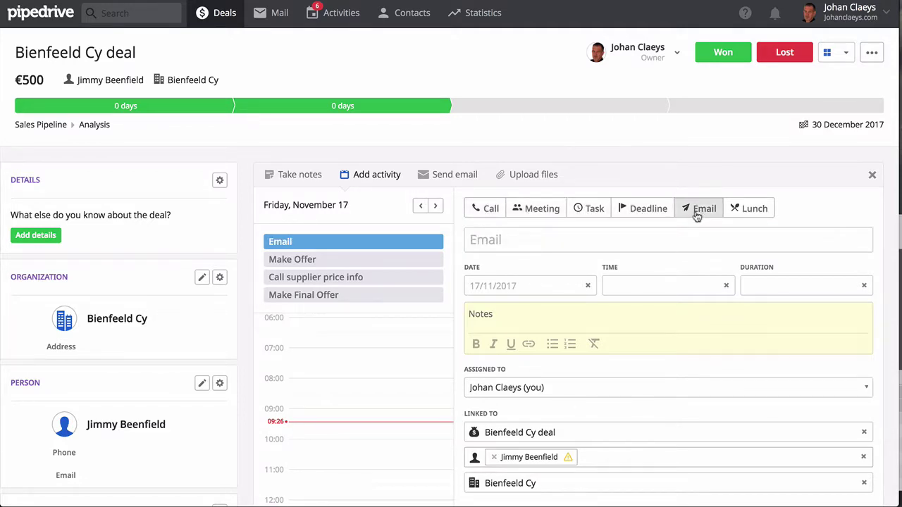
click(738, 213)
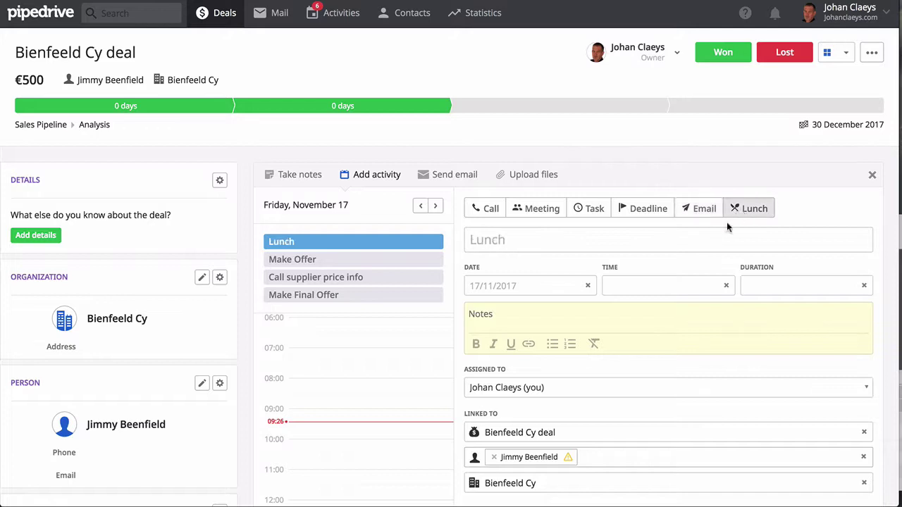
click(488, 215)
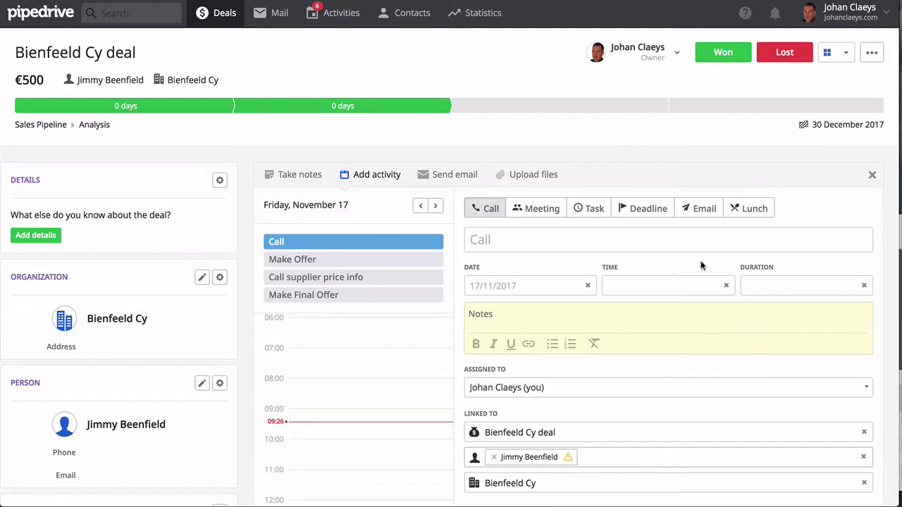
scroll(666, 312, down, 2)
scroll(663, 317, up, 1)
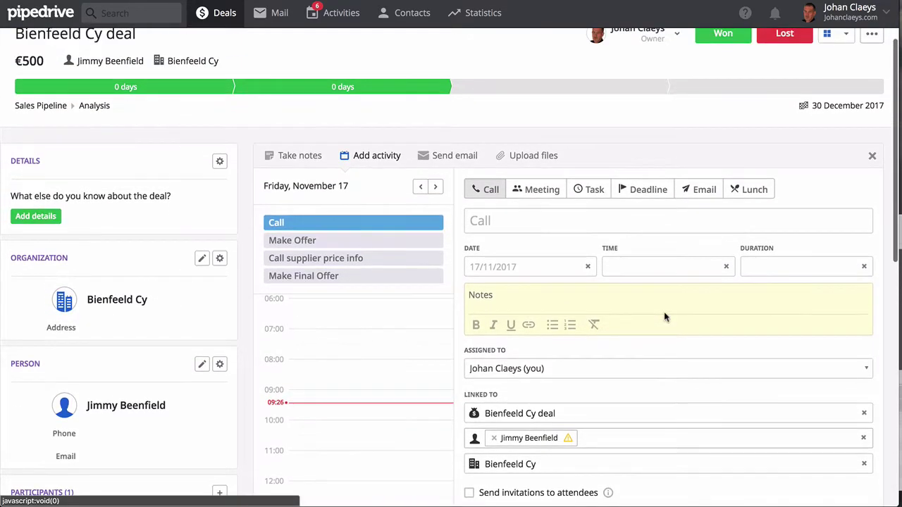
scroll(664, 316, down, 1)
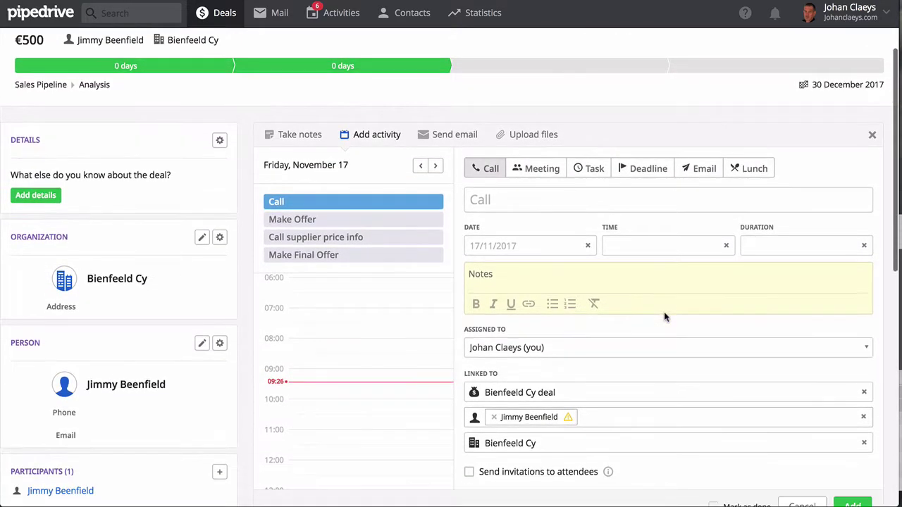
View the deal's Send email panel showing the Gold-plan Full Email Sync notice
click(446, 139)
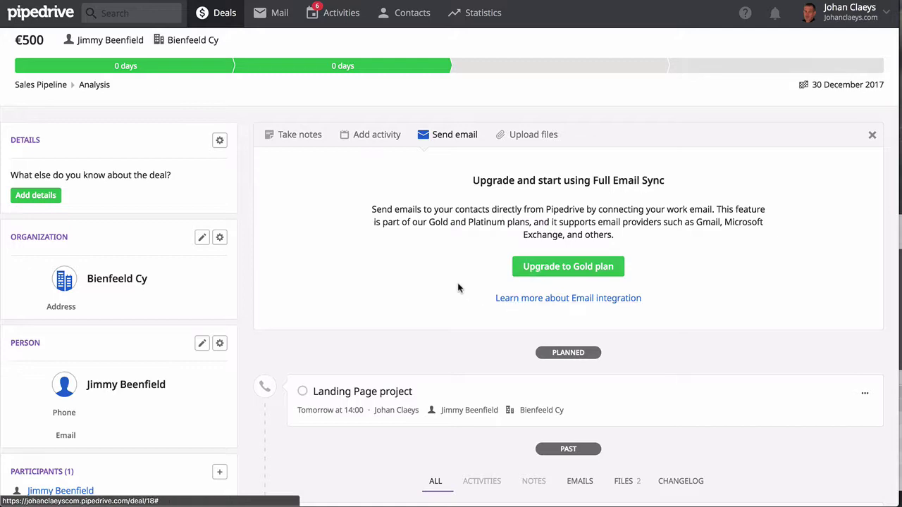
scroll(458, 287, down, 1)
scroll(458, 287, up, 2)
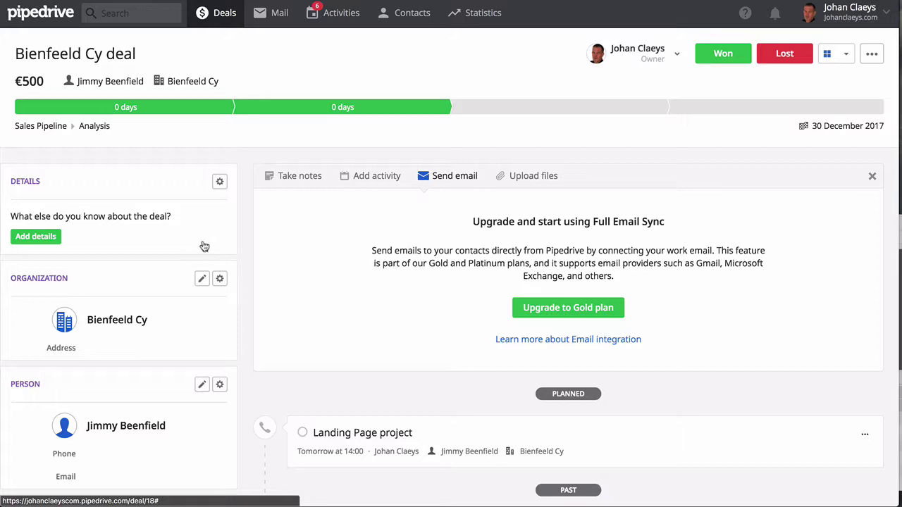
Scroll to Email BCC and select the deal-specific BCC address
scroll(168, 282, down, 5)
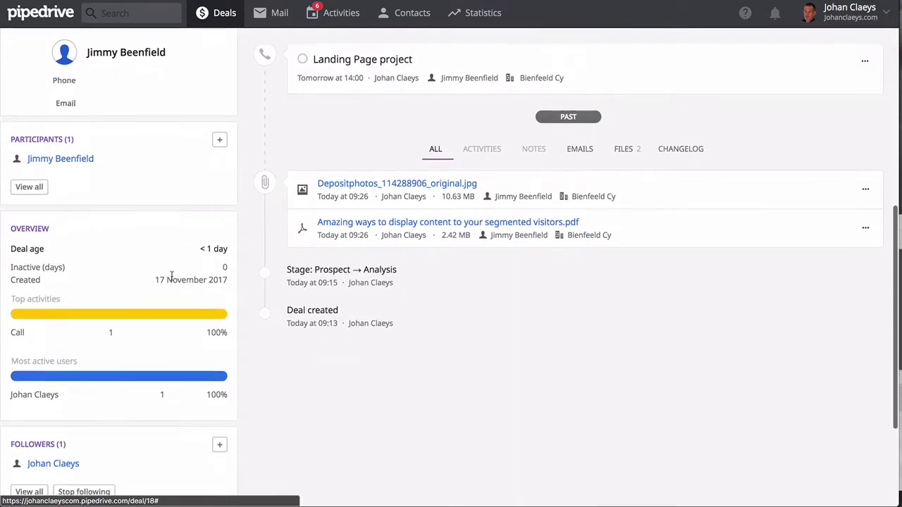
scroll(171, 275, down, 3)
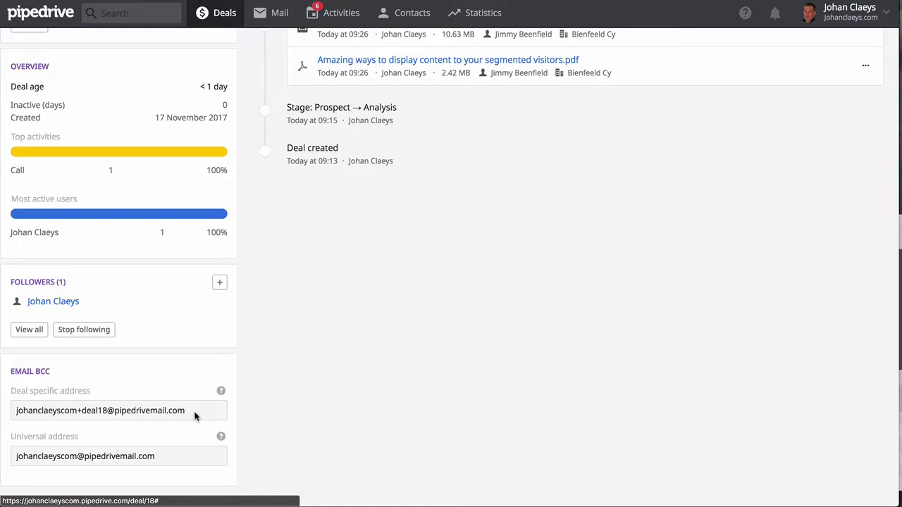
drag(172, 410, 22, 413)
key(ctrl+c)
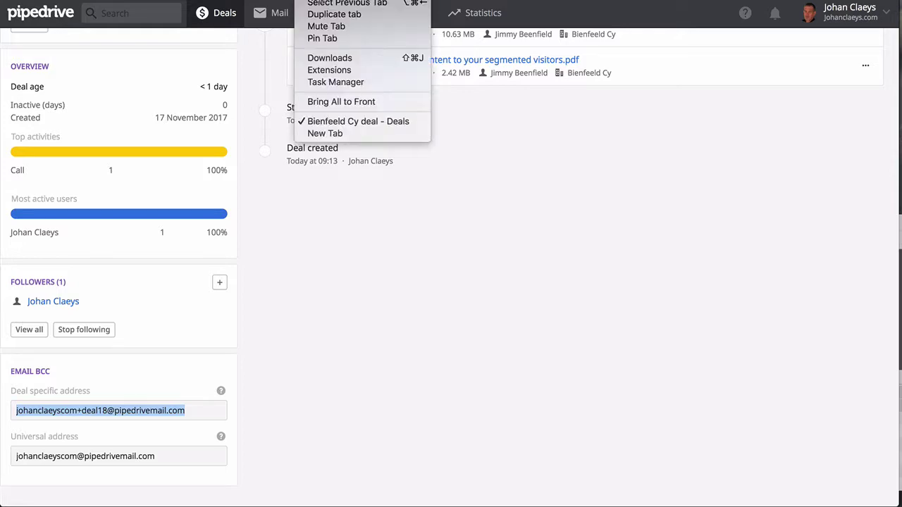
Start a new Gmail message with the deal's Pipedrive address pasted into Bcc
click(327, 134)
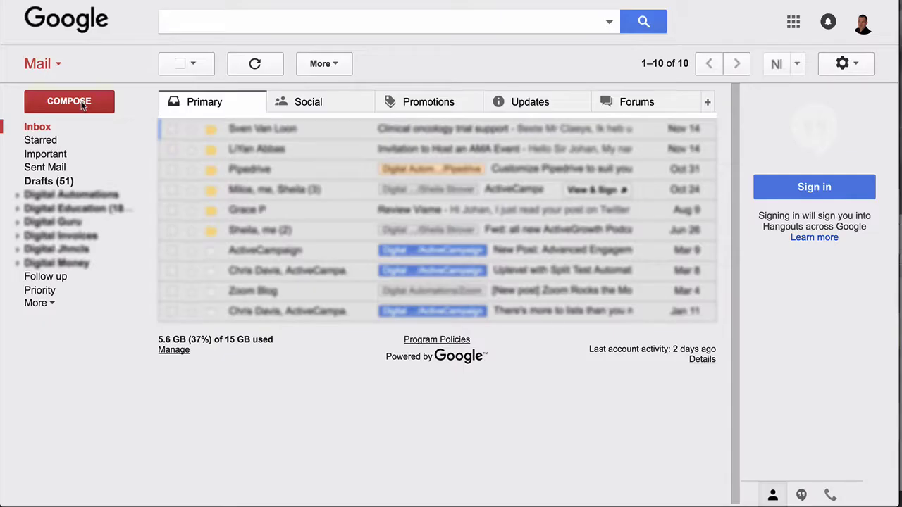
click(69, 101)
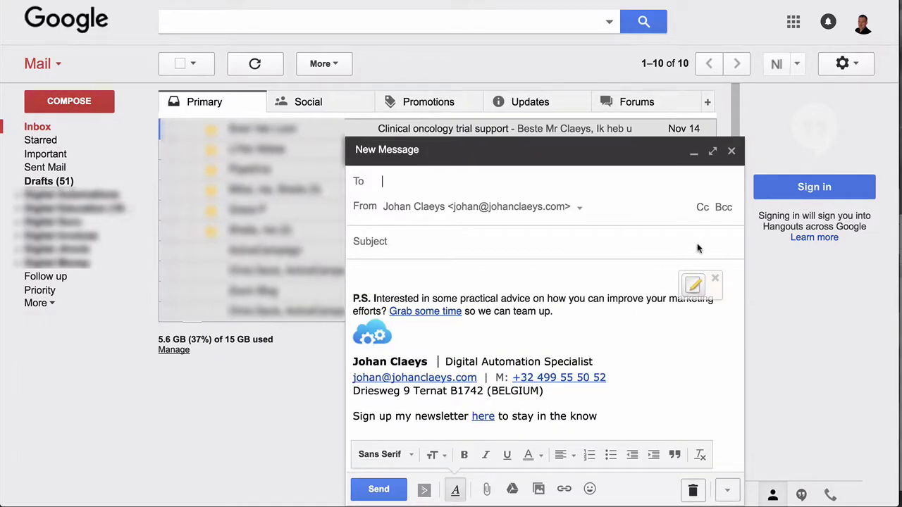
click(723, 207)
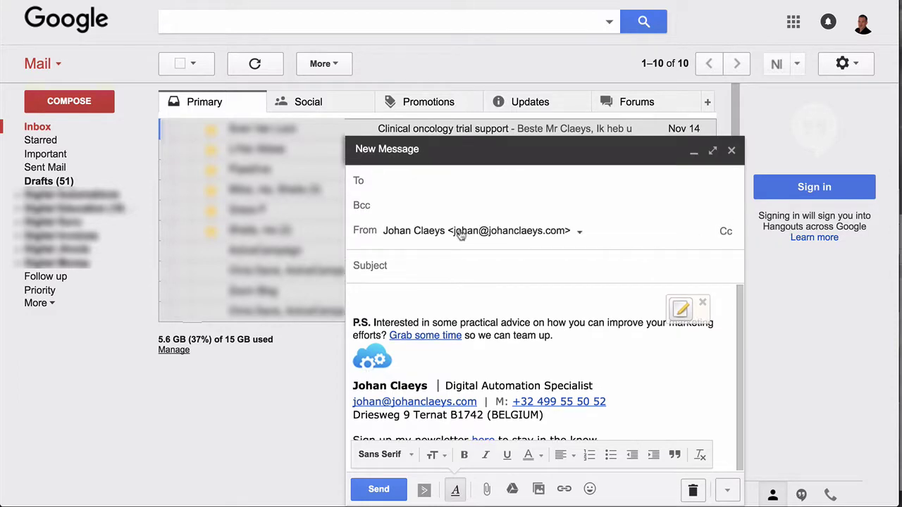
key(ctrl+v)
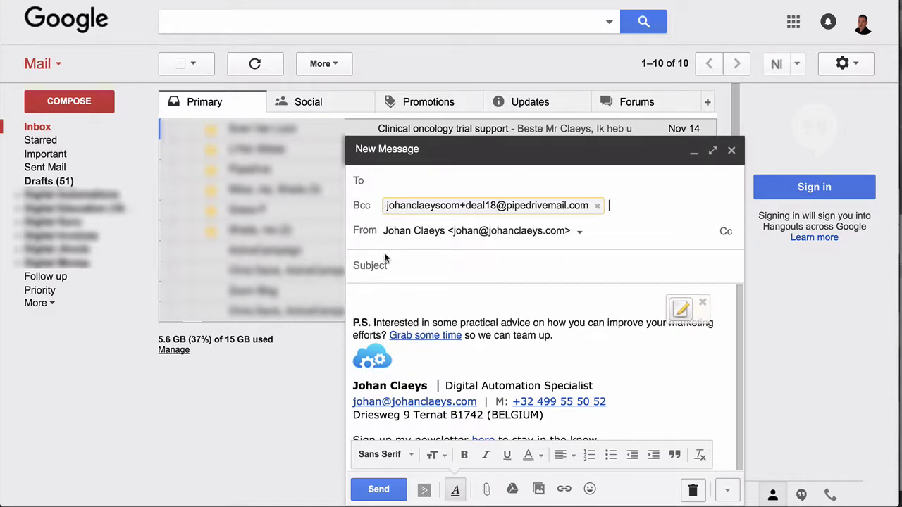
Write the subject 'Meeting briefing' and a short greeting body addressed to the contact
click(393, 267)
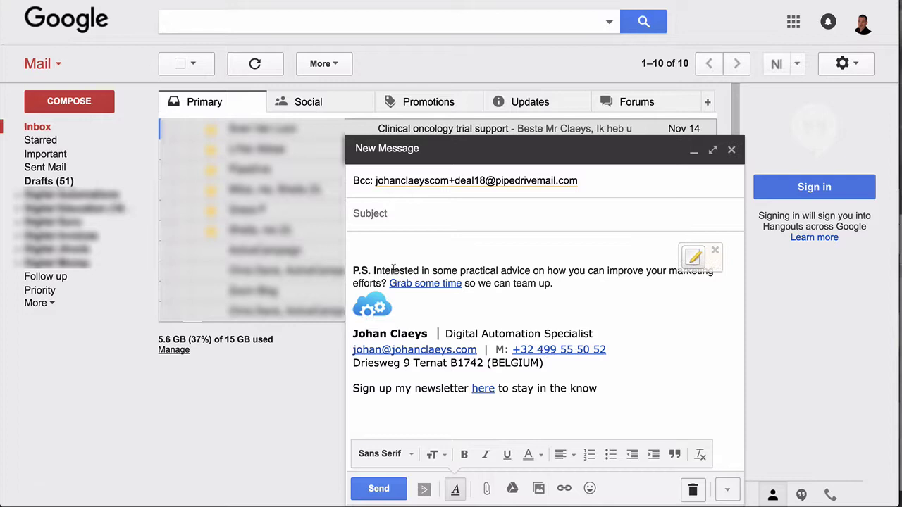
text(Meeting briefing)
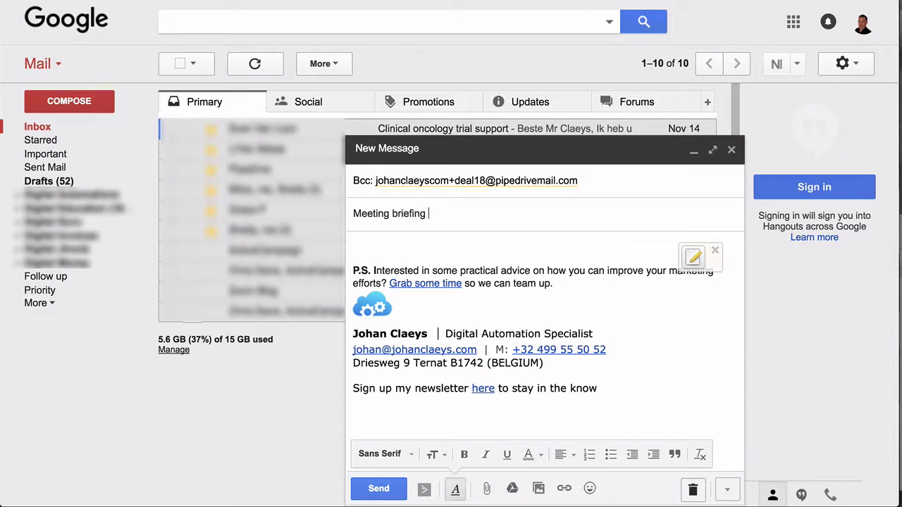
click(353, 245)
text(H)
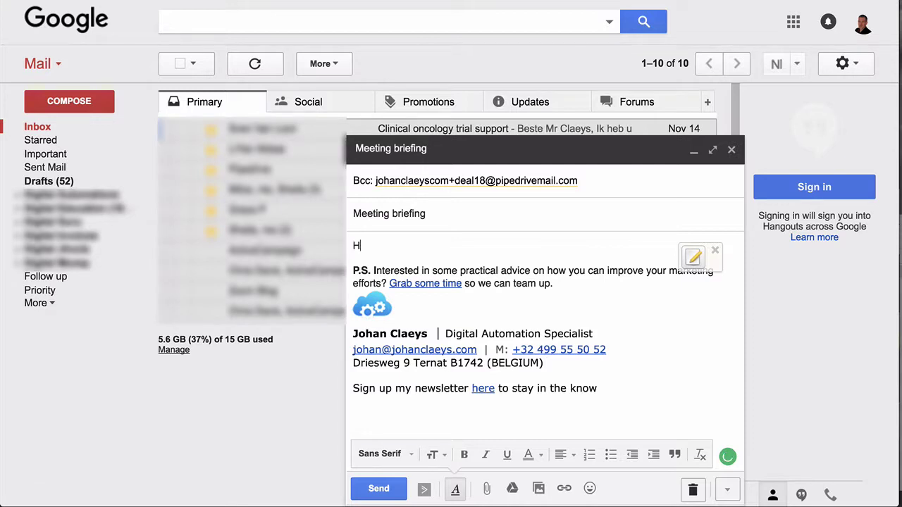
text(i Jimmy,)
key(Return)
key(Return)
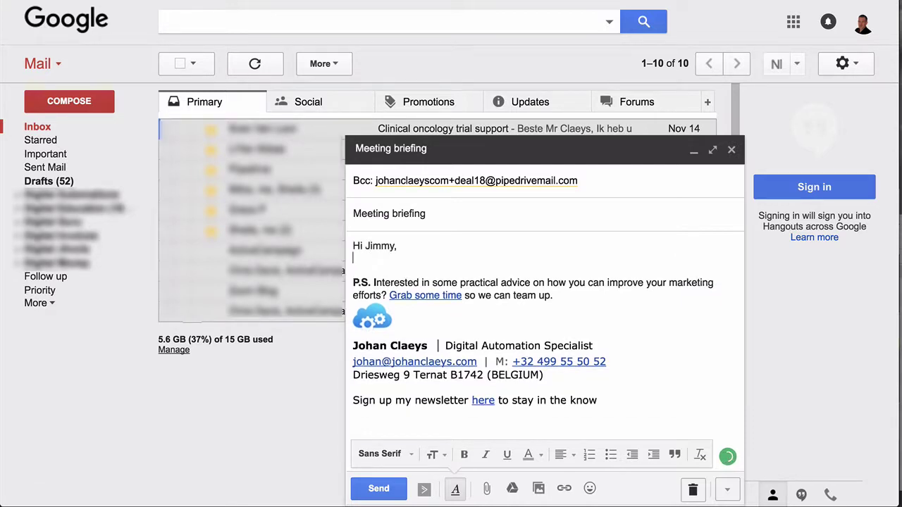
text(This is....)
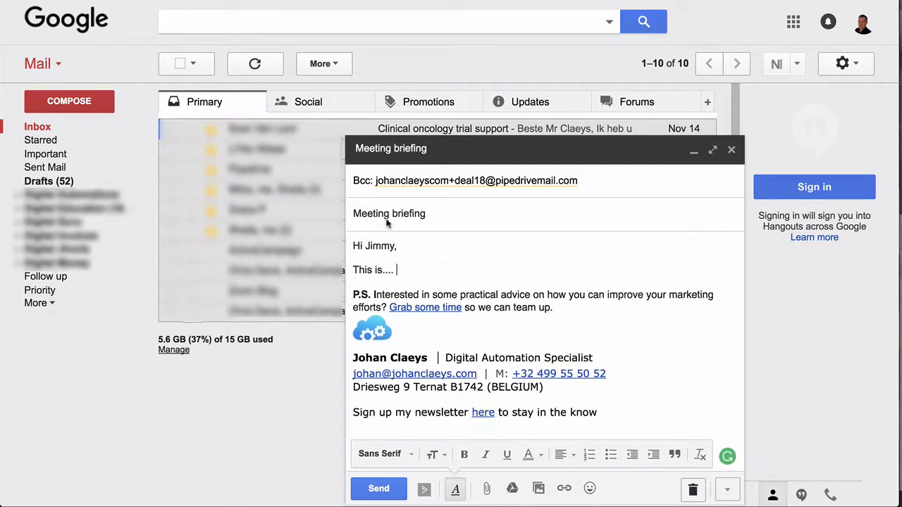
Add the contact's e-mail address as recipient and send the email
click(612, 189)
key(ctrl+v)
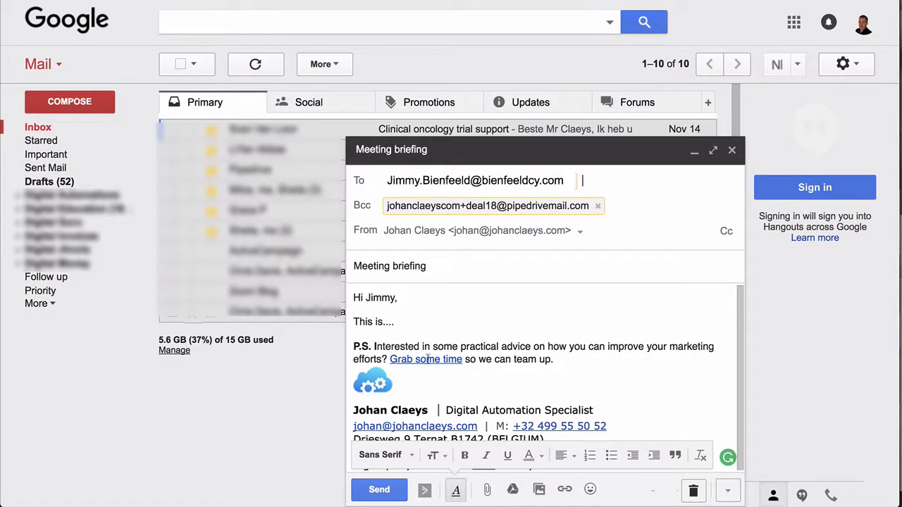
click(459, 356)
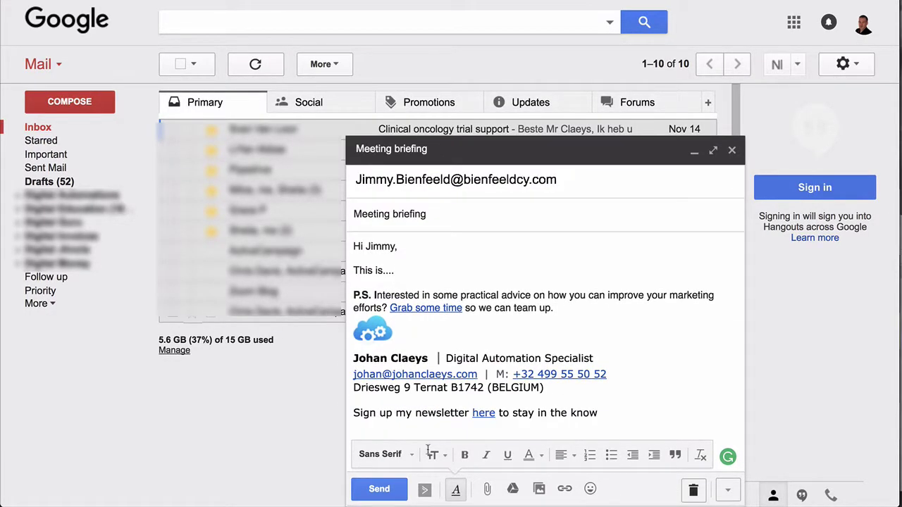
click(379, 489)
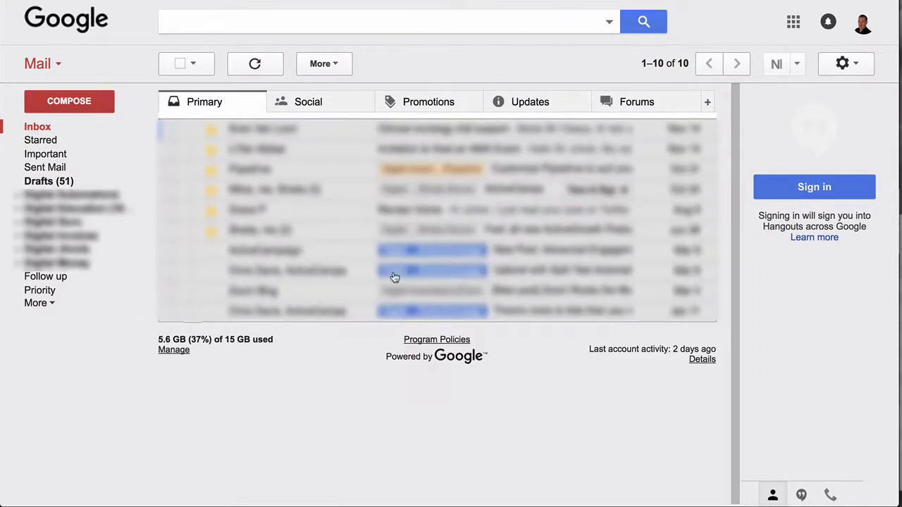
click(344, 122)
Expand the Meeting briefing email and open its PDF 'Amazing ways to display content to your segmented visitors'
click(521, 187)
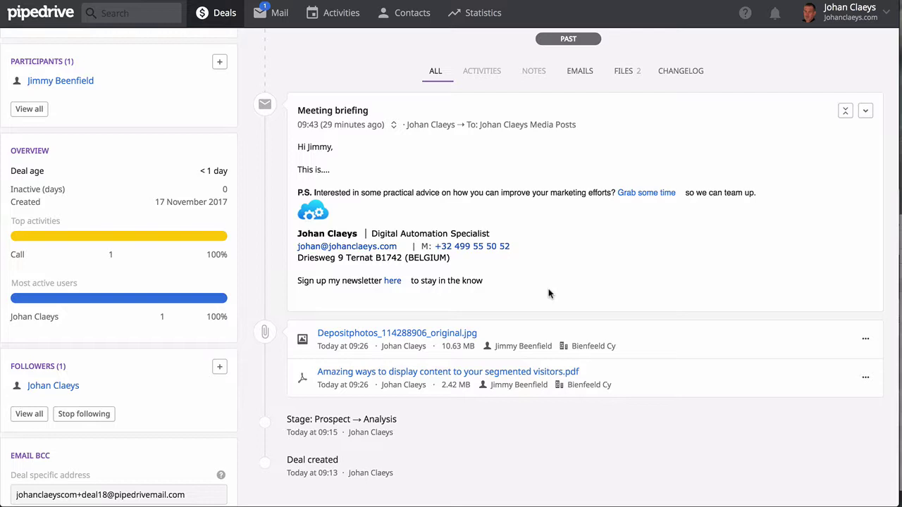
click(453, 379)
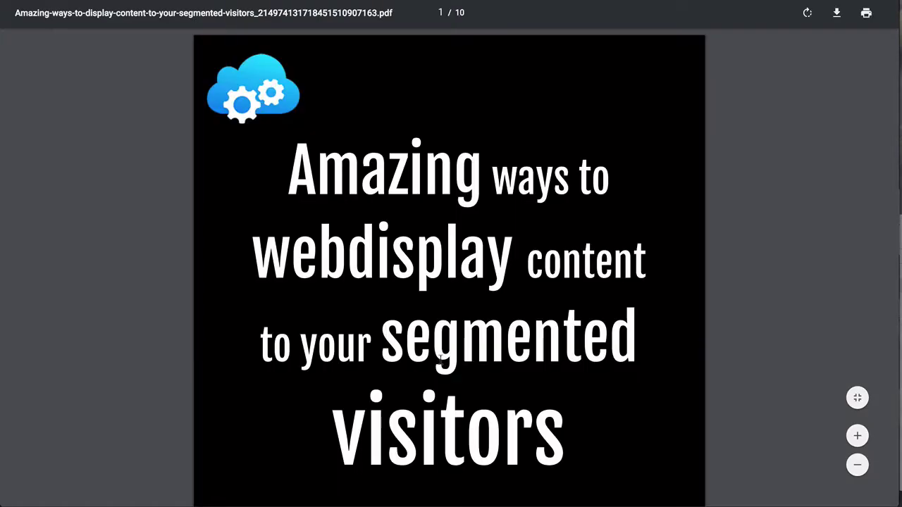
Read the PDF's first pages, then return to the Sales Pipeline deals board
scroll(440, 357, down, 8)
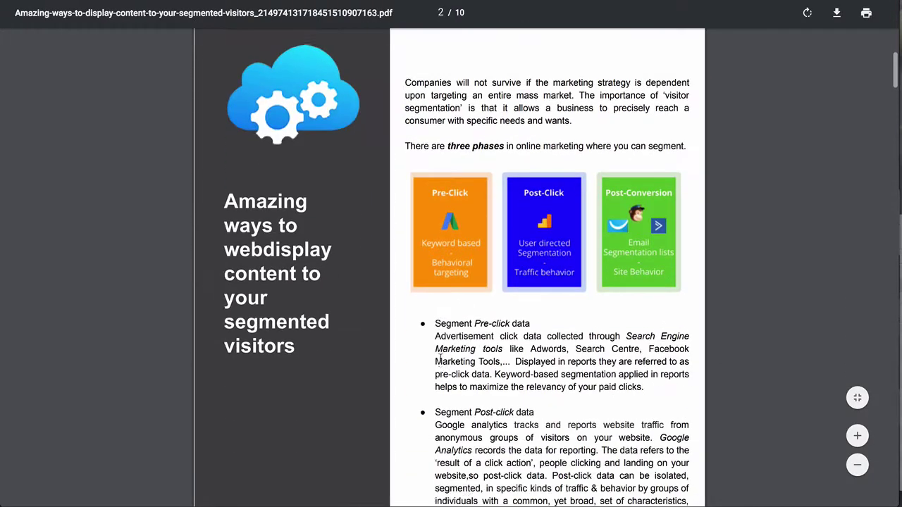
scroll(439, 358, down, 7)
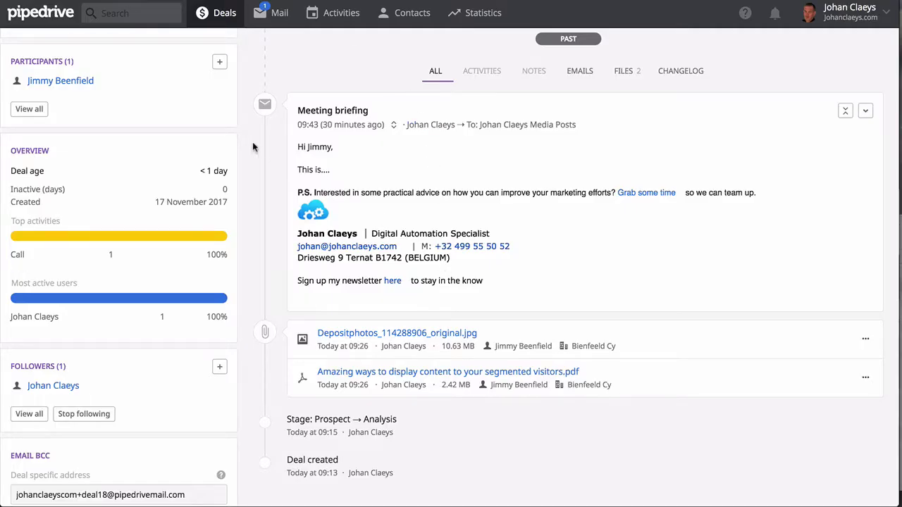
click(35, 17)
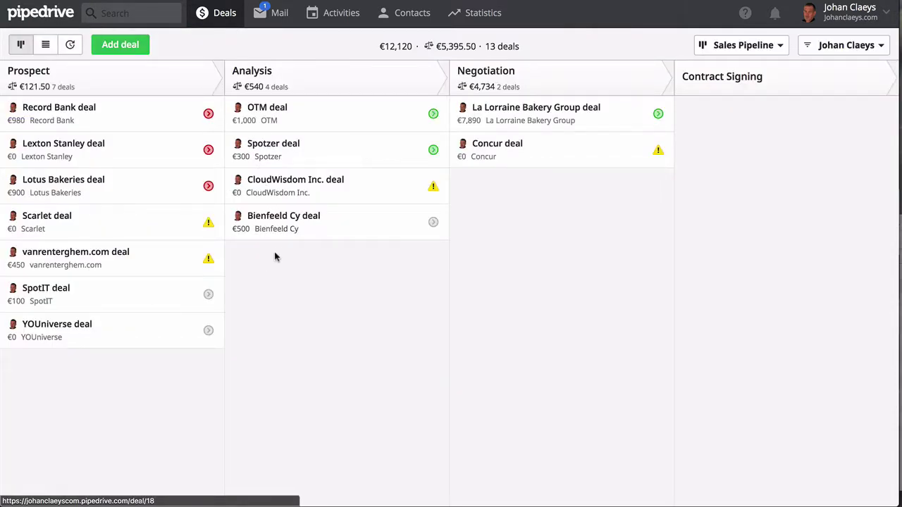
click(131, 12)
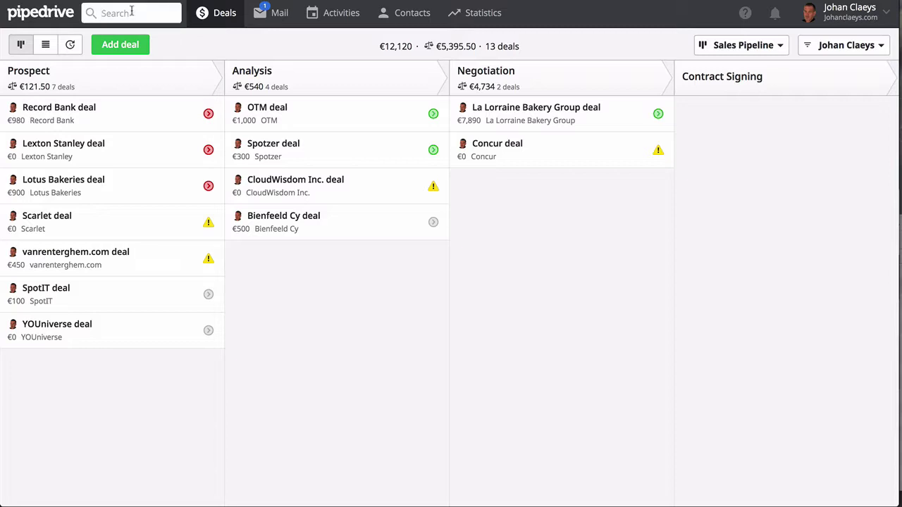
text(Go)
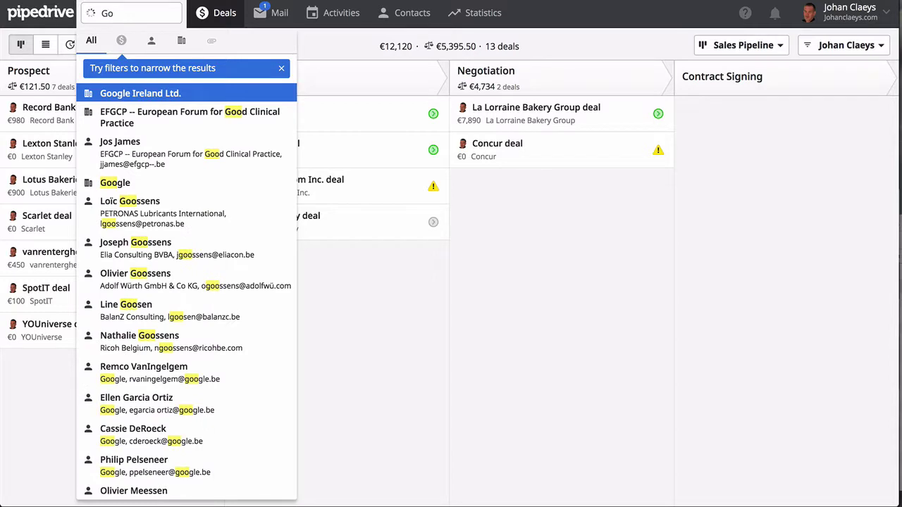
key(Escape)
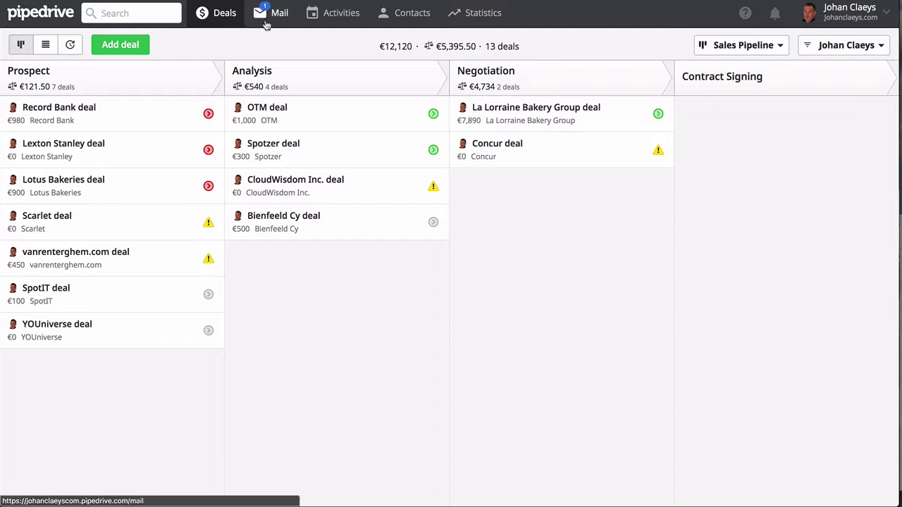
Open the Activities list and try the Call, Meeting and All type filters
click(335, 20)
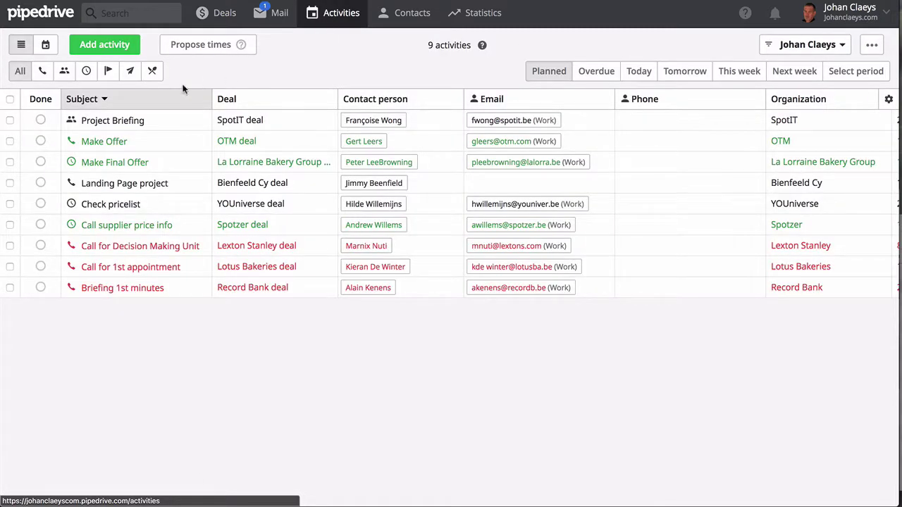
click(43, 74)
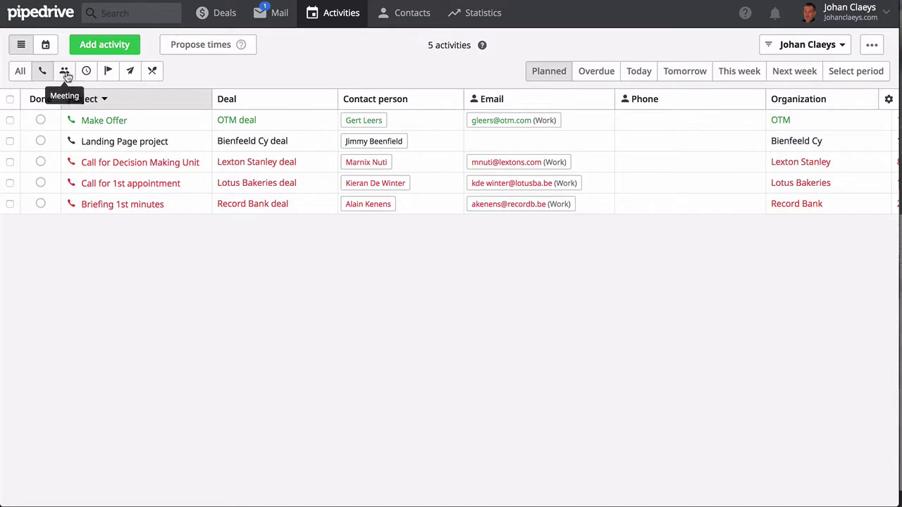
click(60, 76)
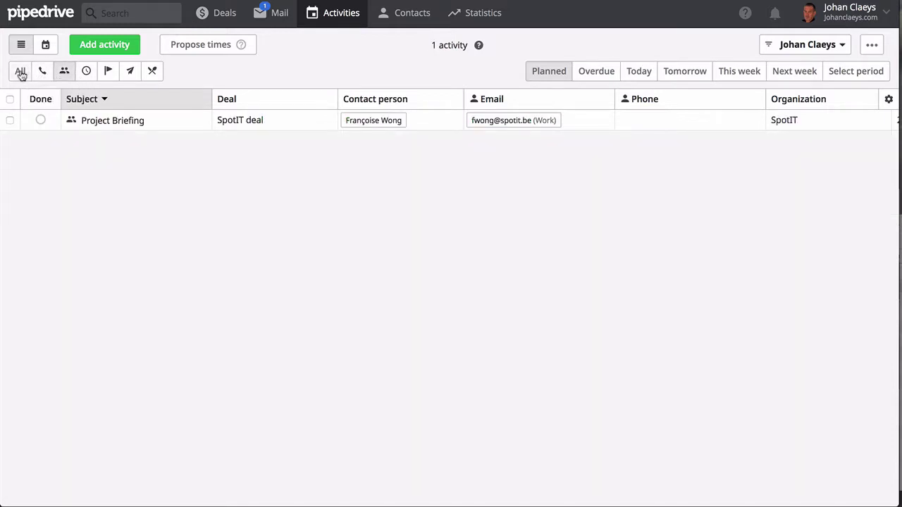
click(21, 73)
Check Overdue and Today, then list Planned activities sorted by subject A to Z
click(595, 74)
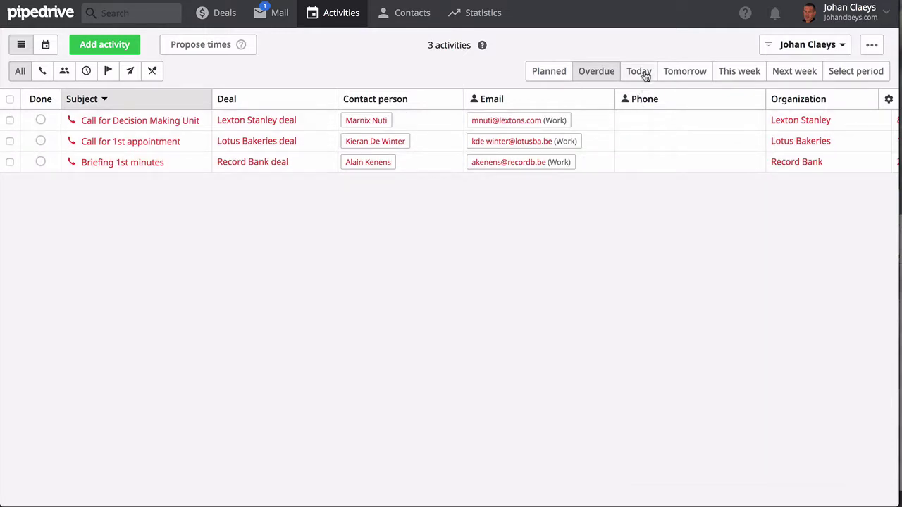
click(642, 73)
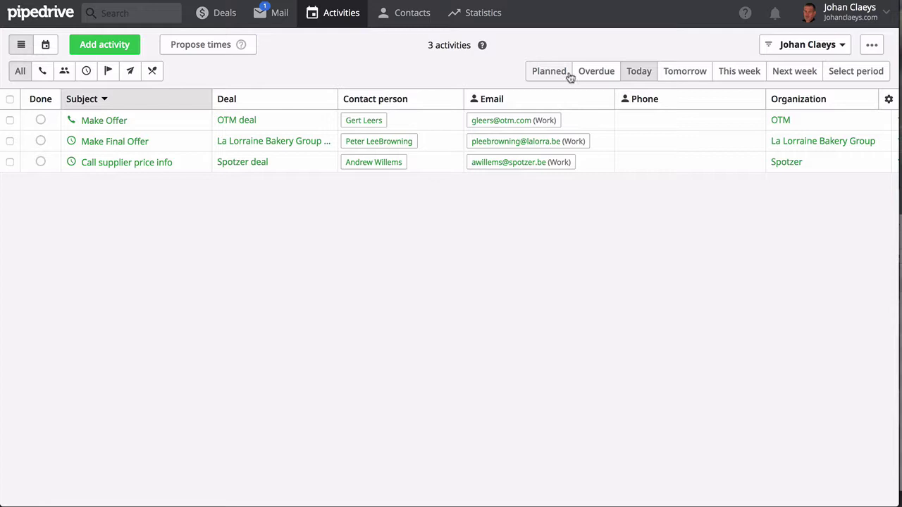
click(595, 76)
click(540, 74)
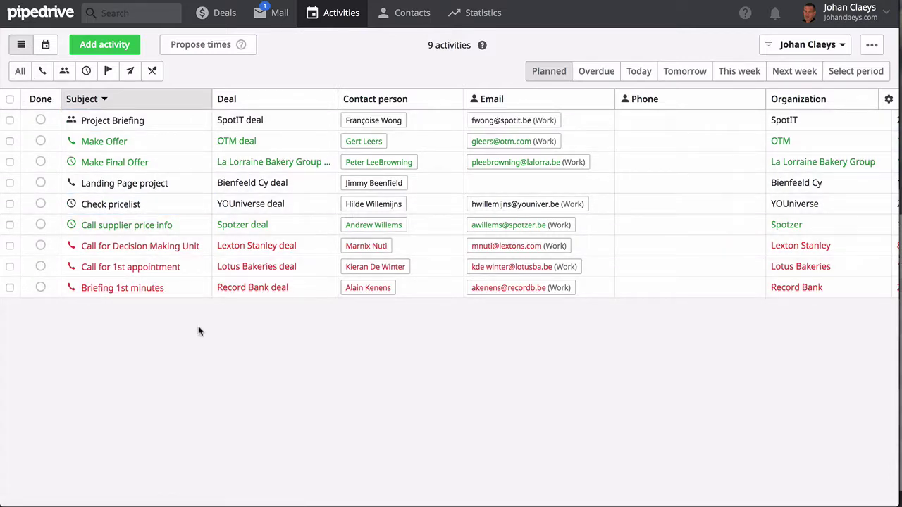
click(104, 100)
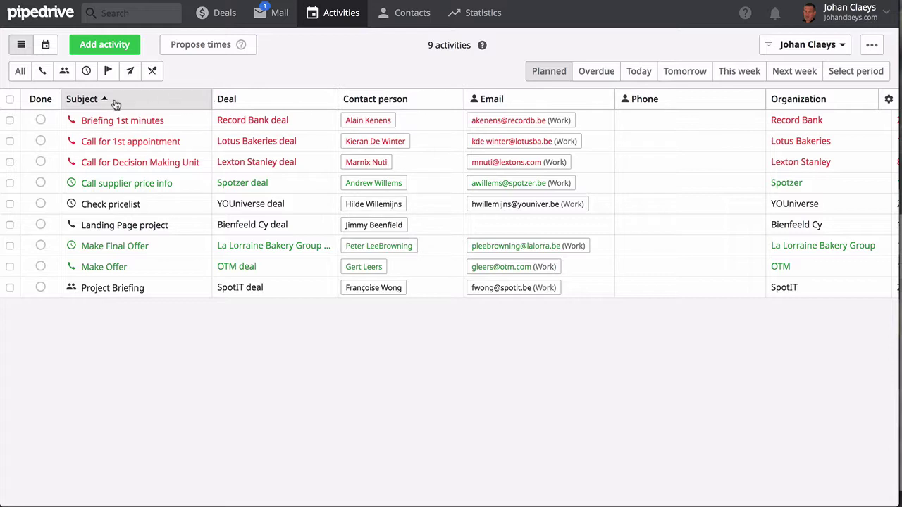
click(888, 100)
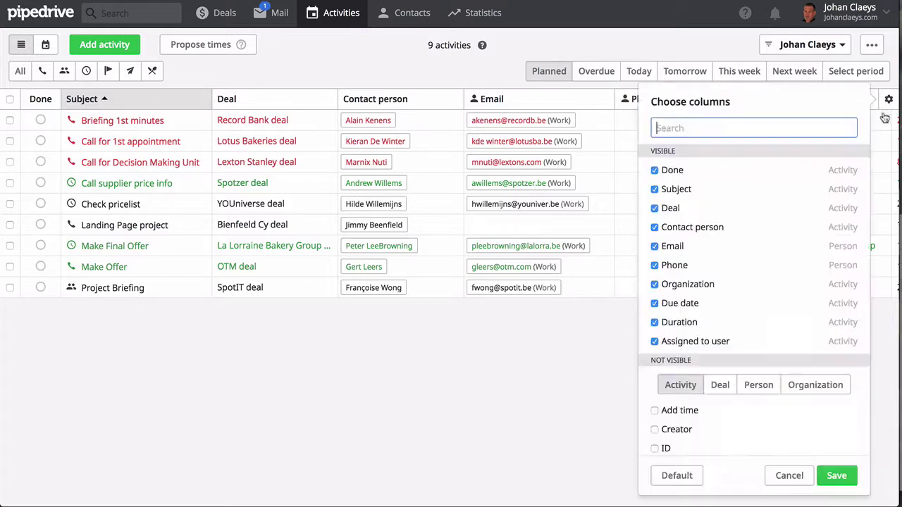
click(655, 220)
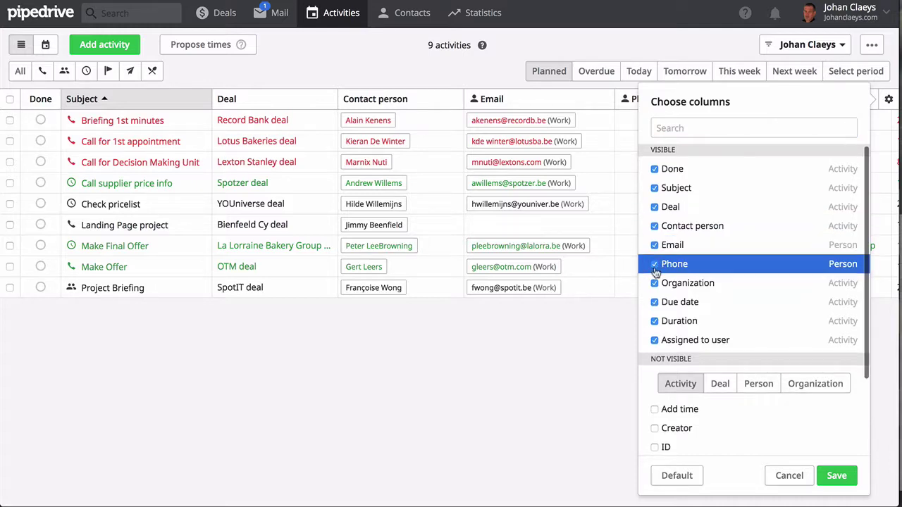
click(500, 80)
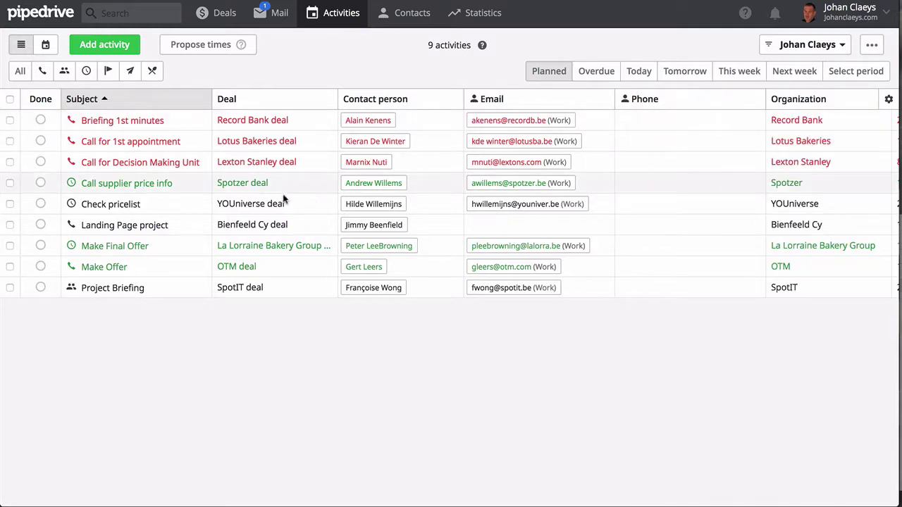
Review this week's and next week's activities in calendar view, then return to Deals
click(45, 45)
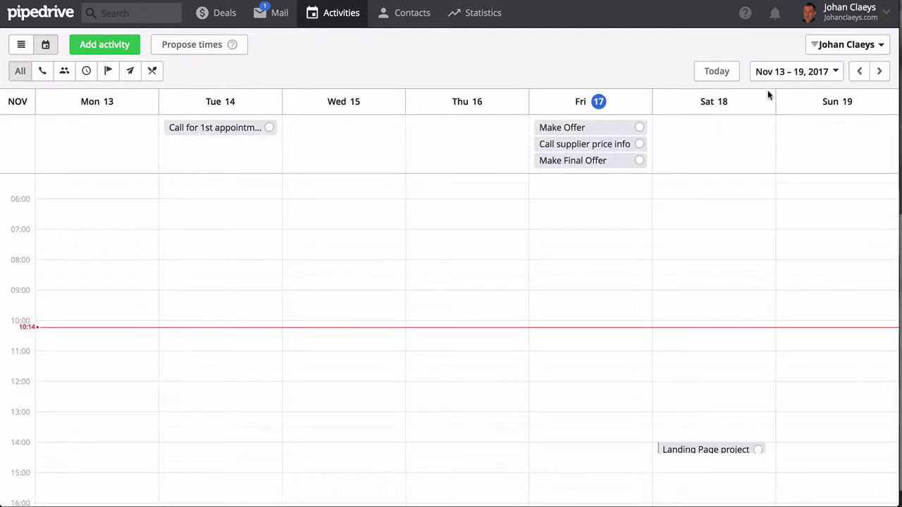
click(879, 71)
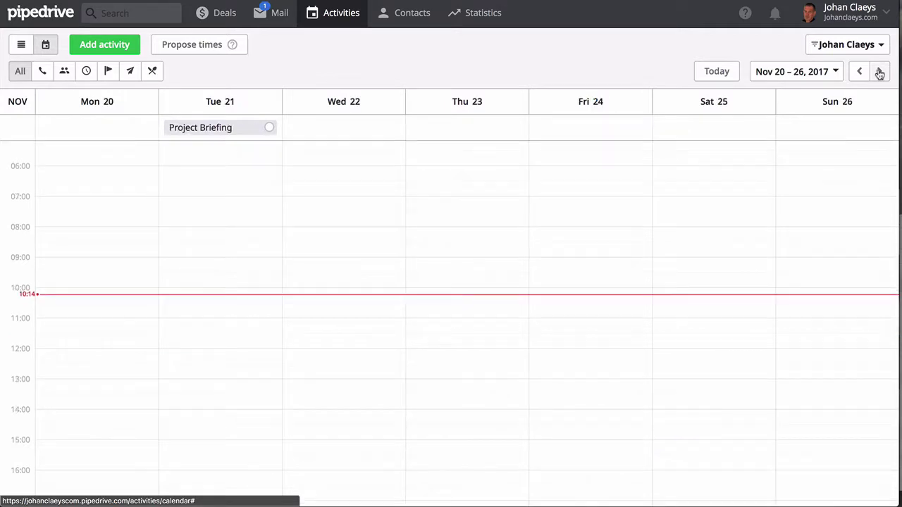
click(859, 71)
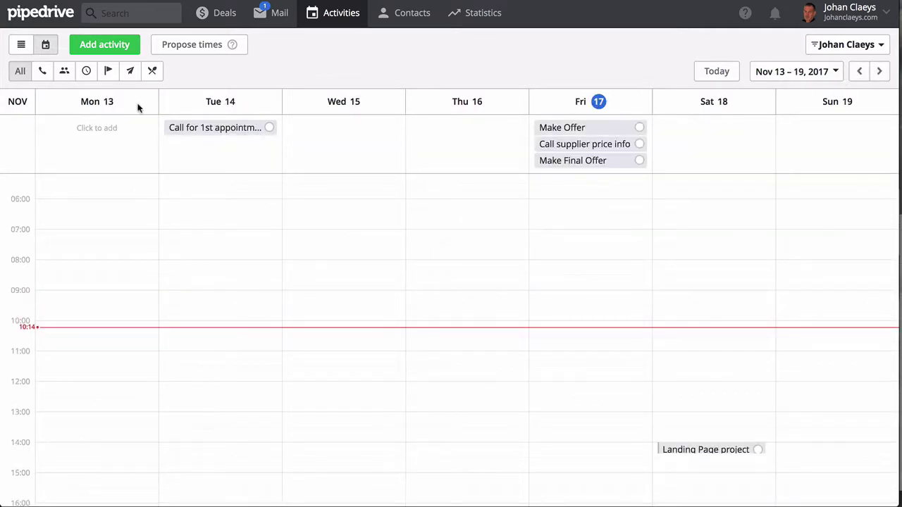
click(217, 16)
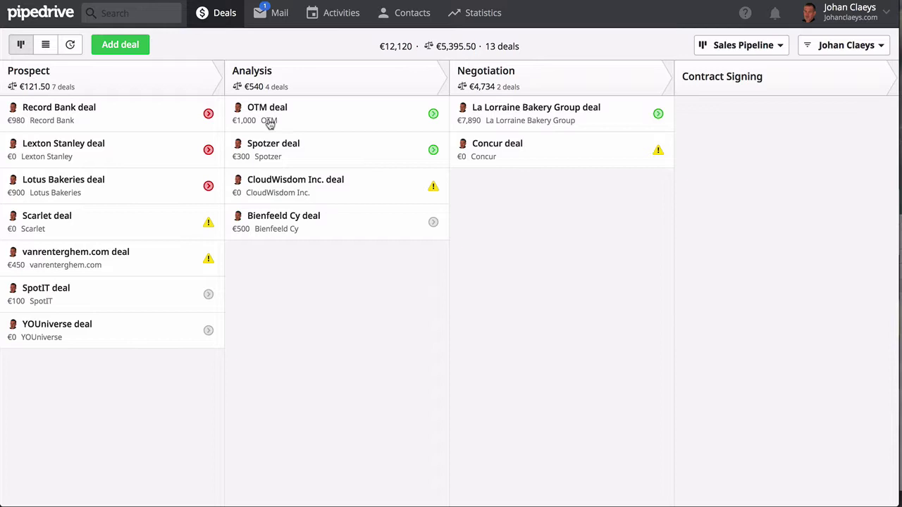
Show deals as a table and browse the Person, Organization and Deal column fields
click(45, 46)
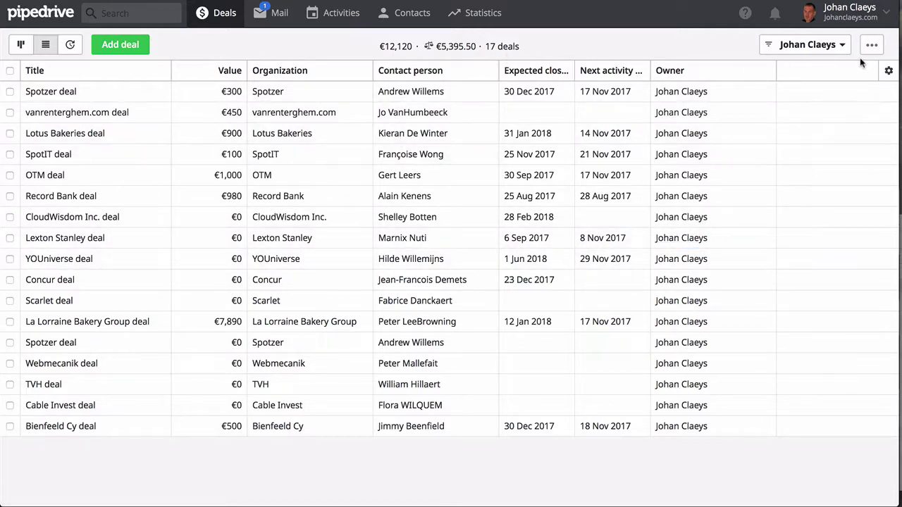
click(889, 72)
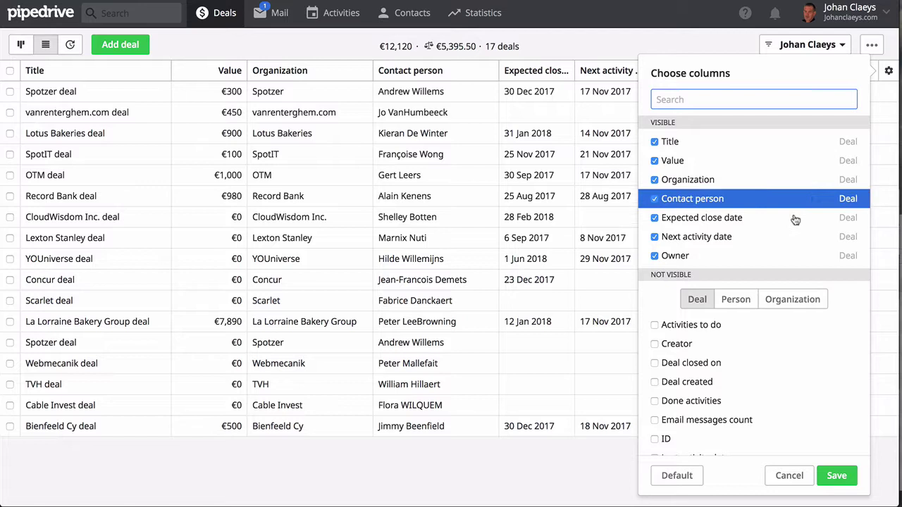
click(737, 300)
click(782, 300)
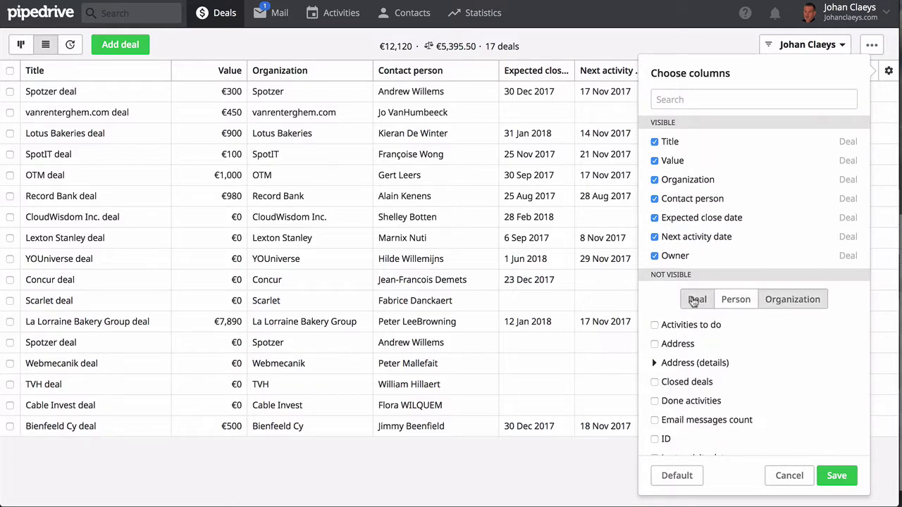
click(694, 300)
Cancel the column chooser and sort deals by value, highest (€7,890) first
click(667, 44)
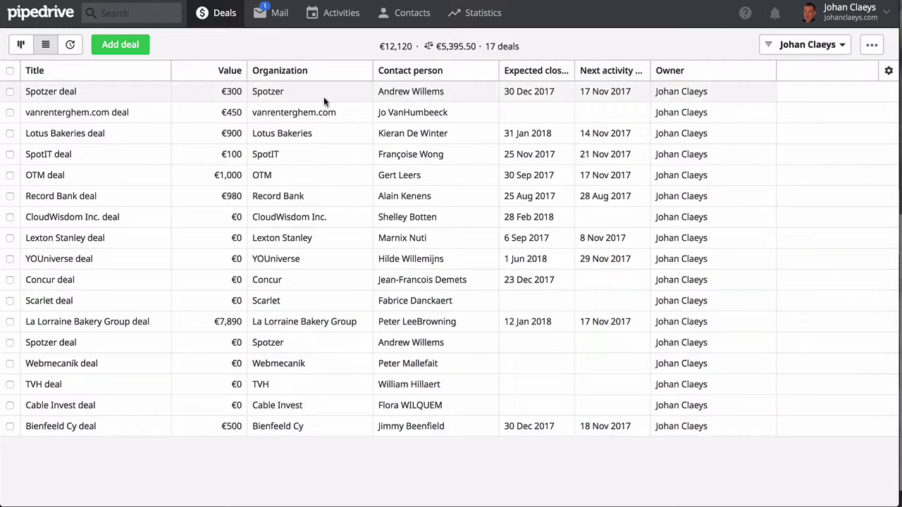
click(224, 73)
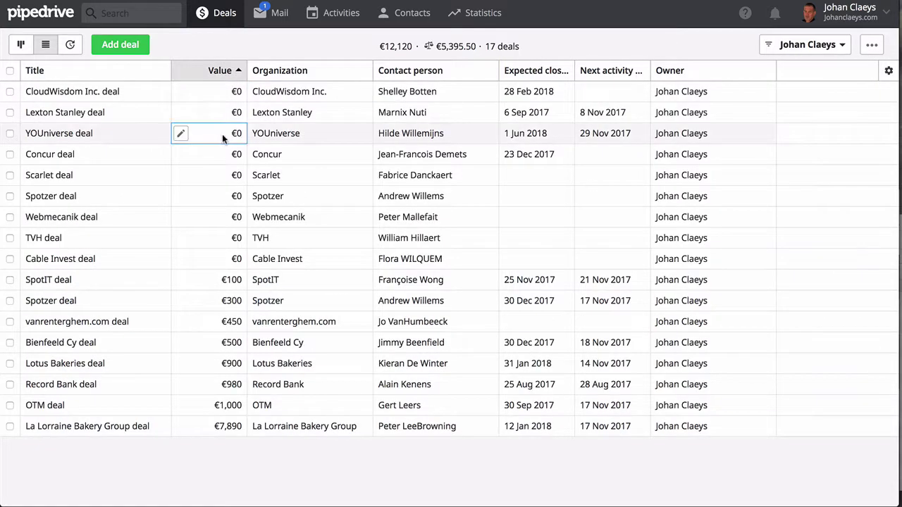
click(238, 72)
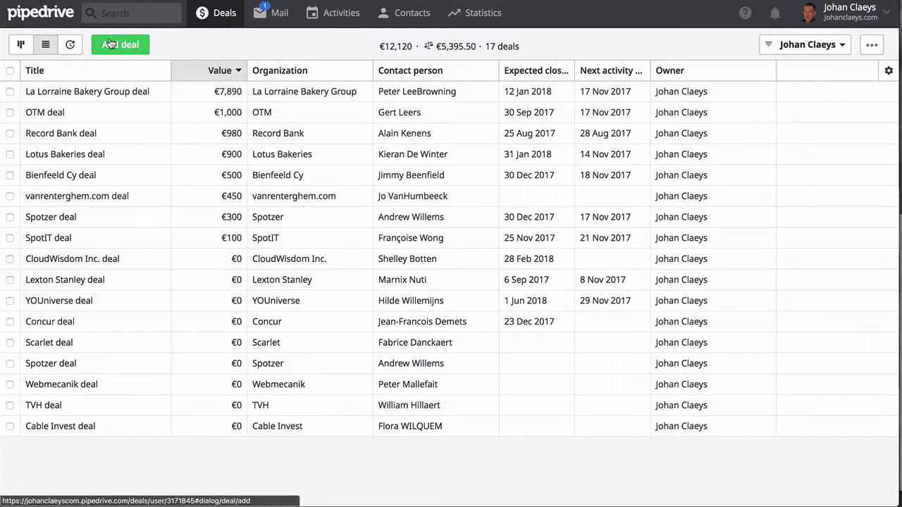
Switch deals to Forecast view, step two months ahead, then back to November–February
click(71, 45)
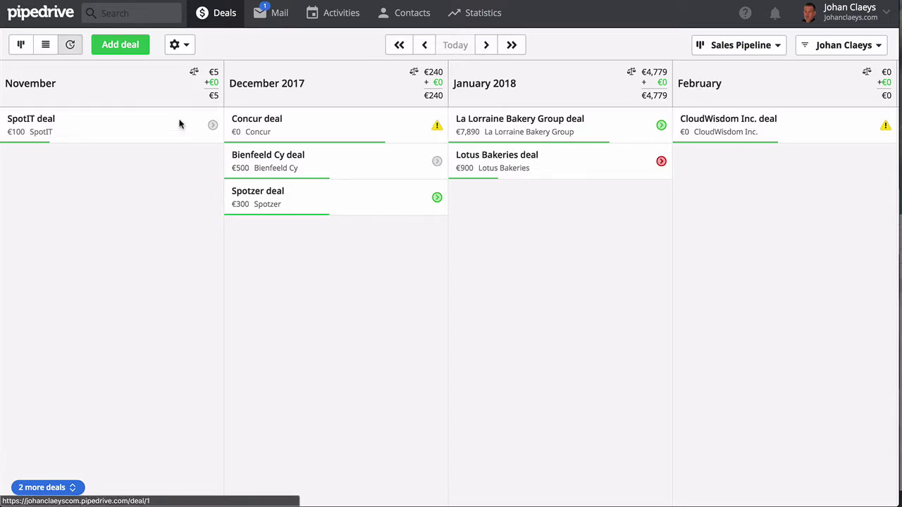
click(488, 48)
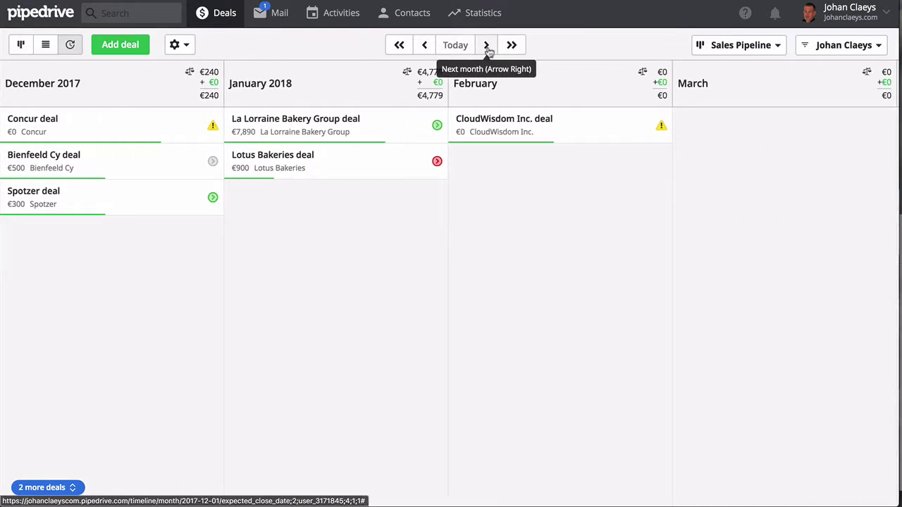
click(488, 47)
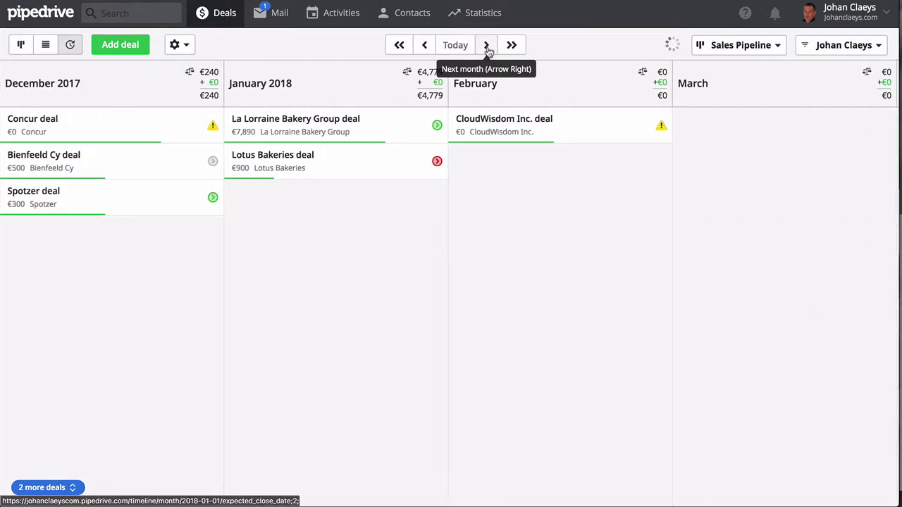
click(423, 48)
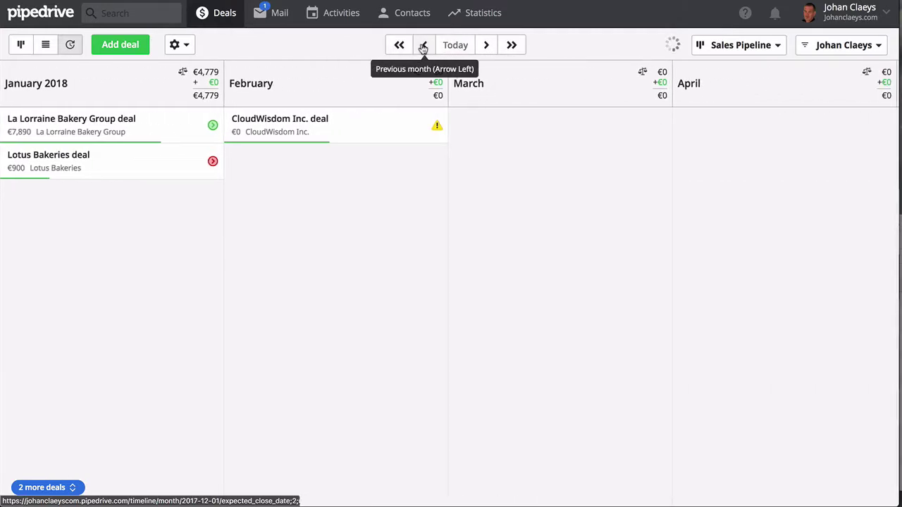
click(423, 48)
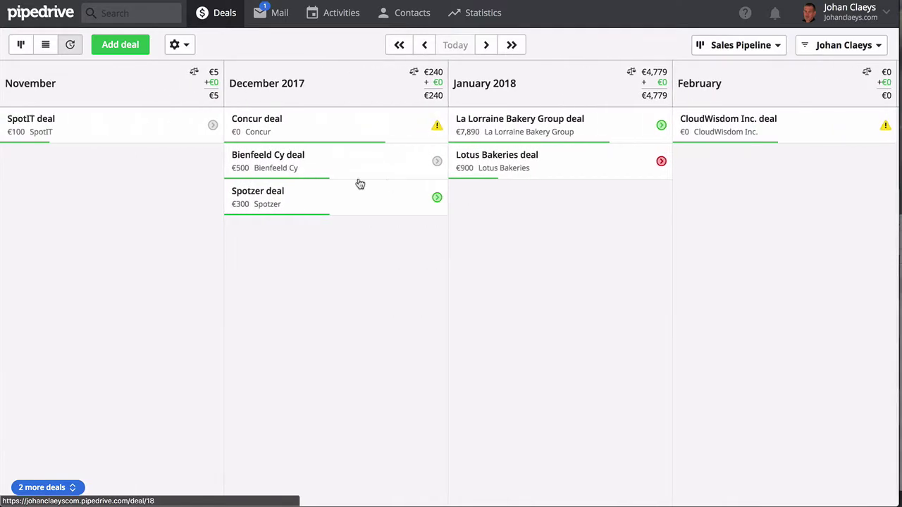
mouse_move(386, 95)
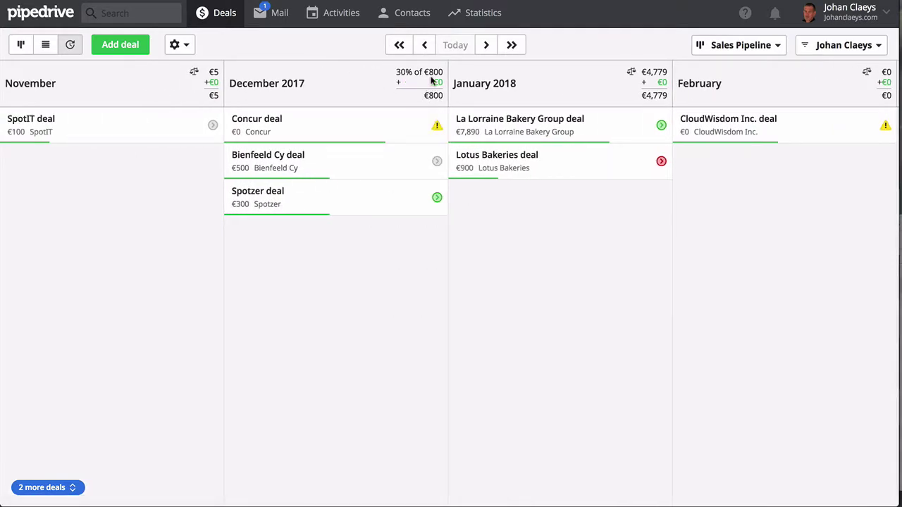
mouse_move(434, 98)
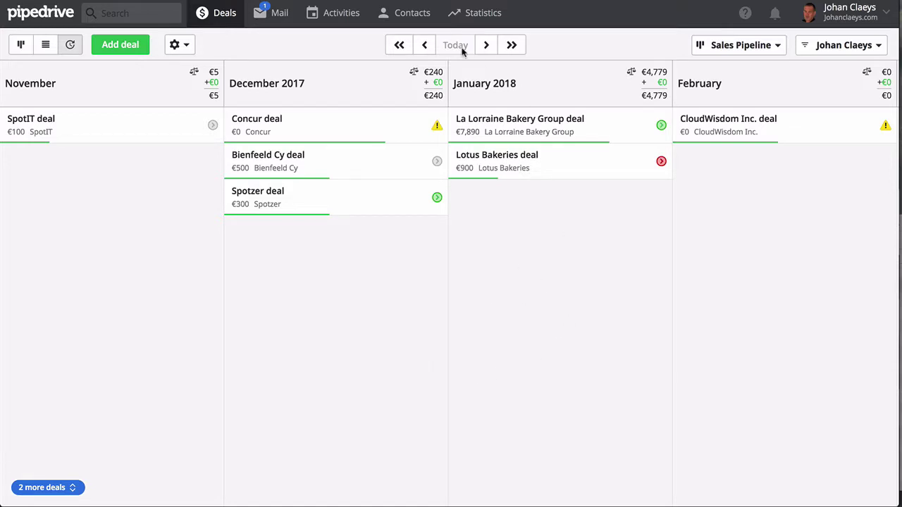
mouse_move(406, 14)
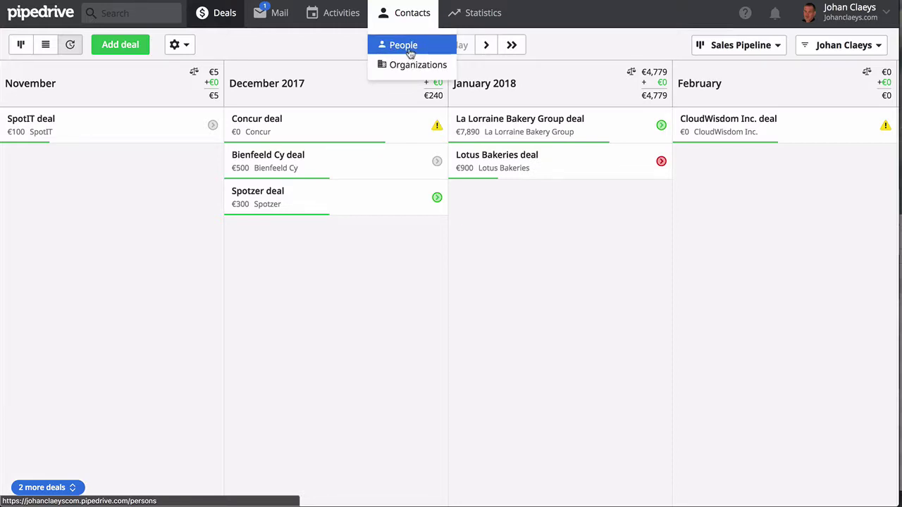
Open the 1864-person People list, try letter filters F, J, O, T and All, then start Add person
click(410, 54)
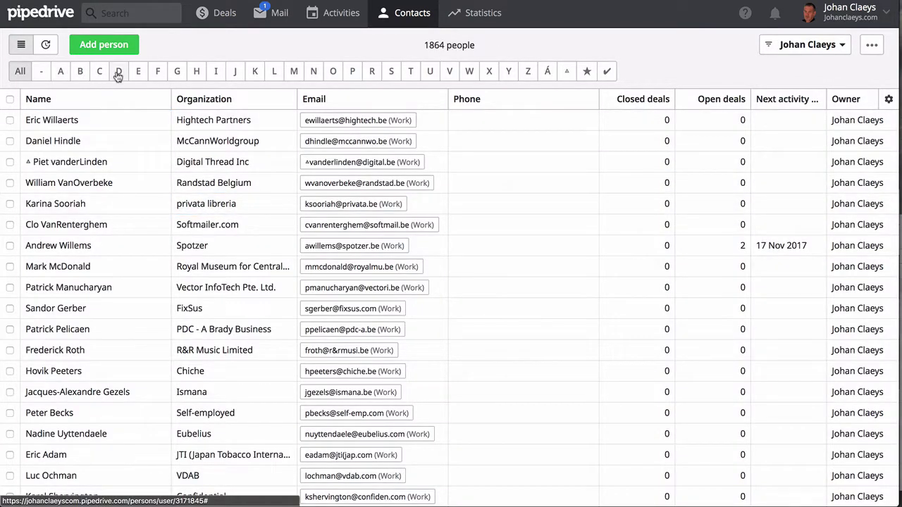
click(159, 73)
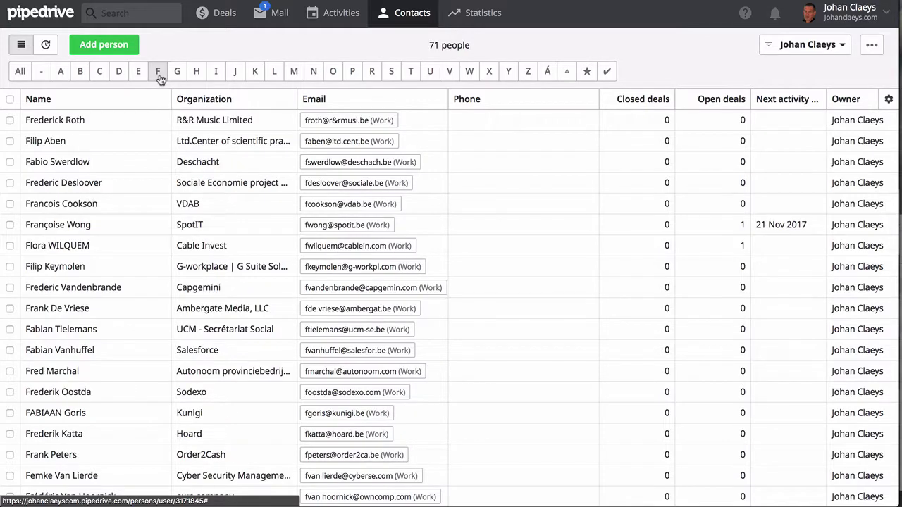
click(235, 75)
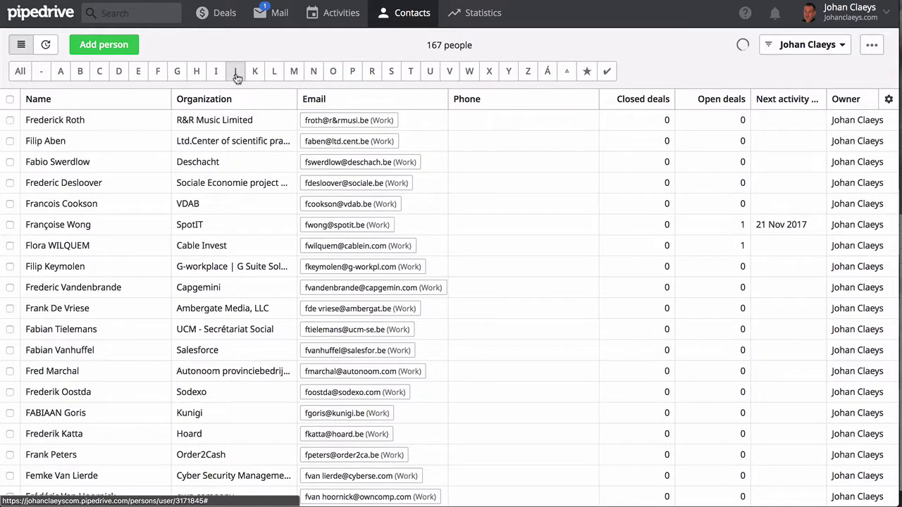
click(335, 76)
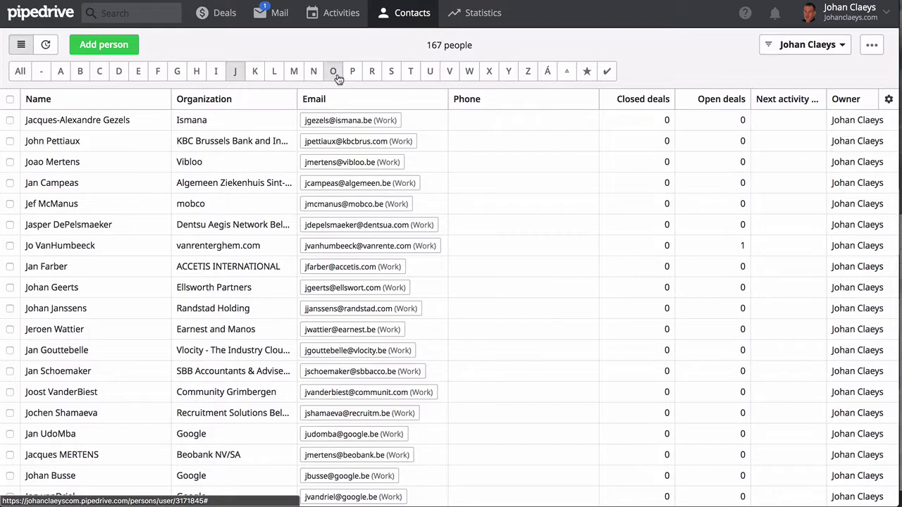
click(410, 74)
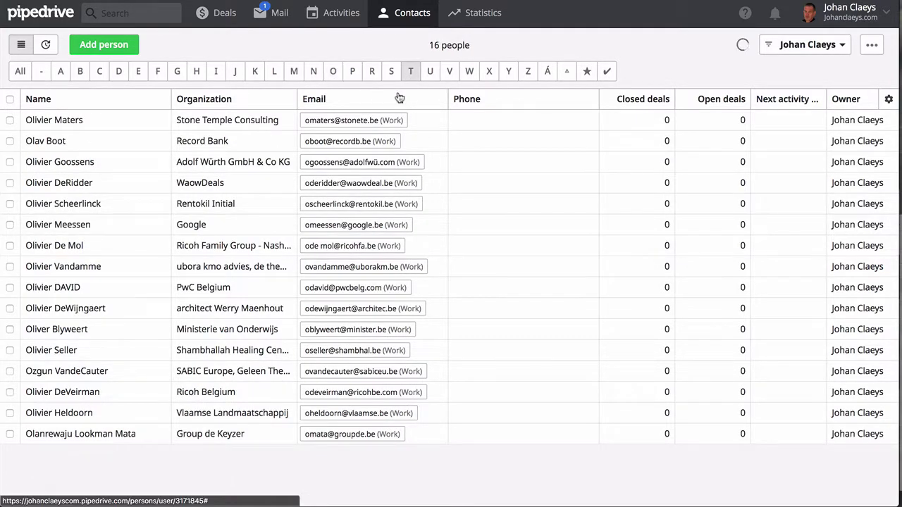
click(20, 73)
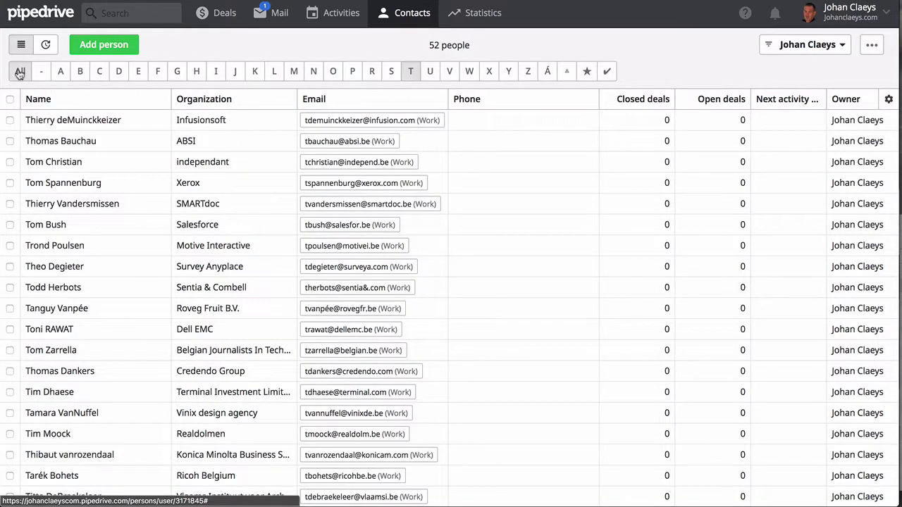
click(145, 46)
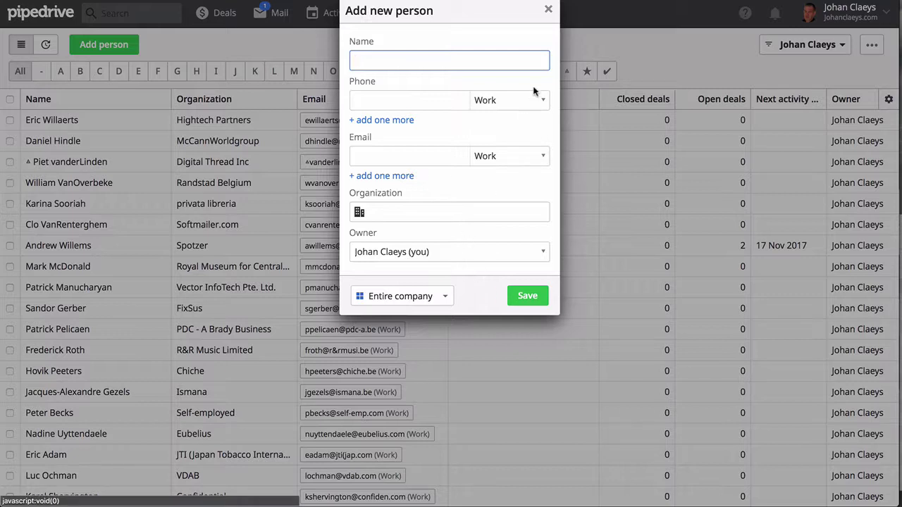
Focus the Organization field, then dismiss the Add new person form unsaved
click(423, 210)
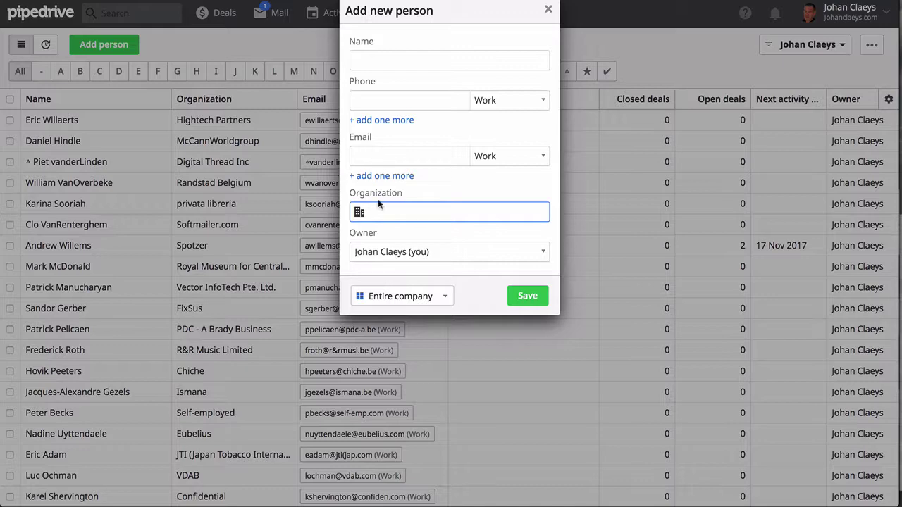
click(549, 11)
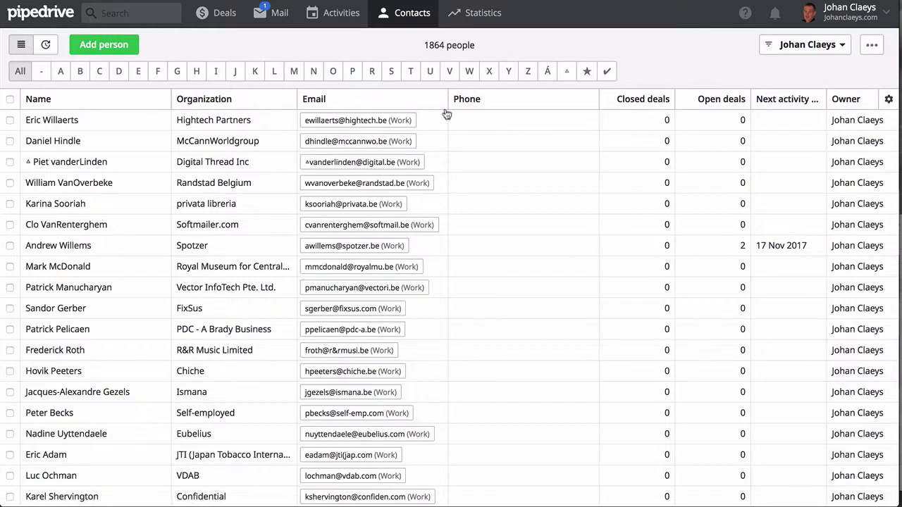
Browse the people table's column fields without changes, then open the 1504-organization list
click(889, 101)
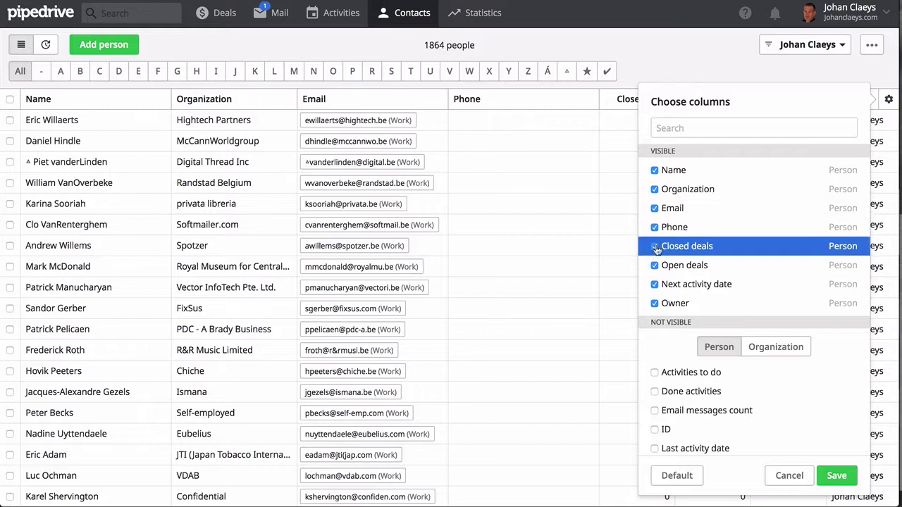
scroll(664, 289, down, 1)
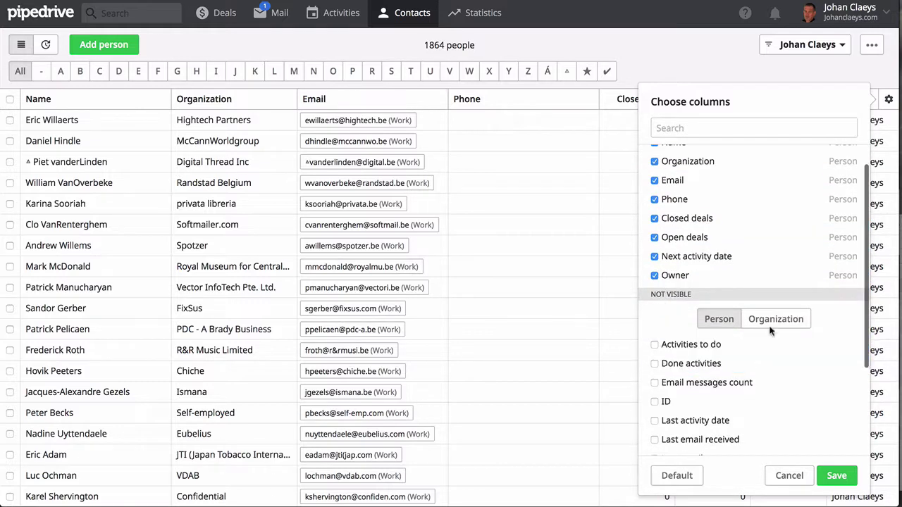
click(793, 325)
click(729, 324)
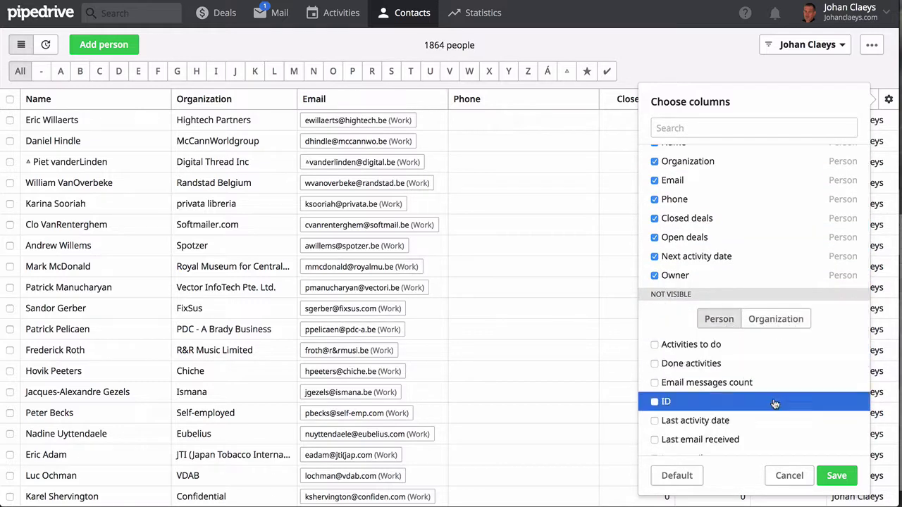
click(788, 475)
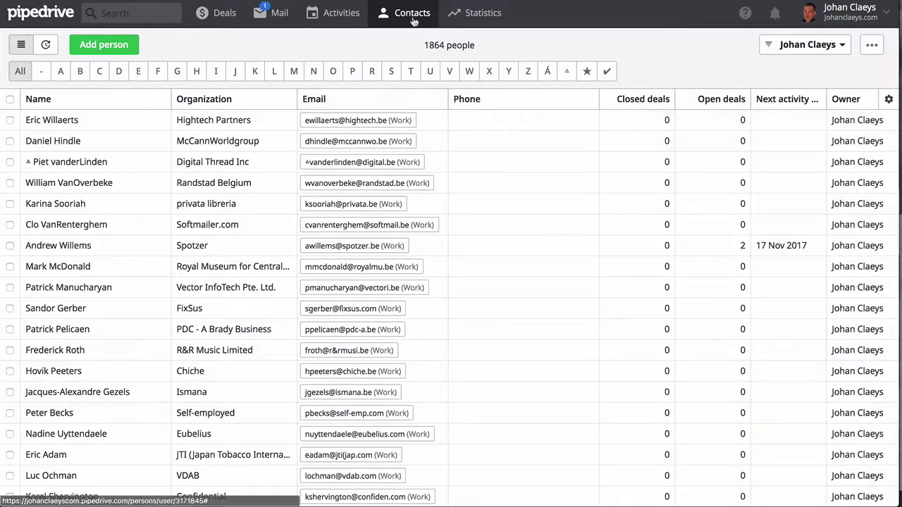
click(411, 65)
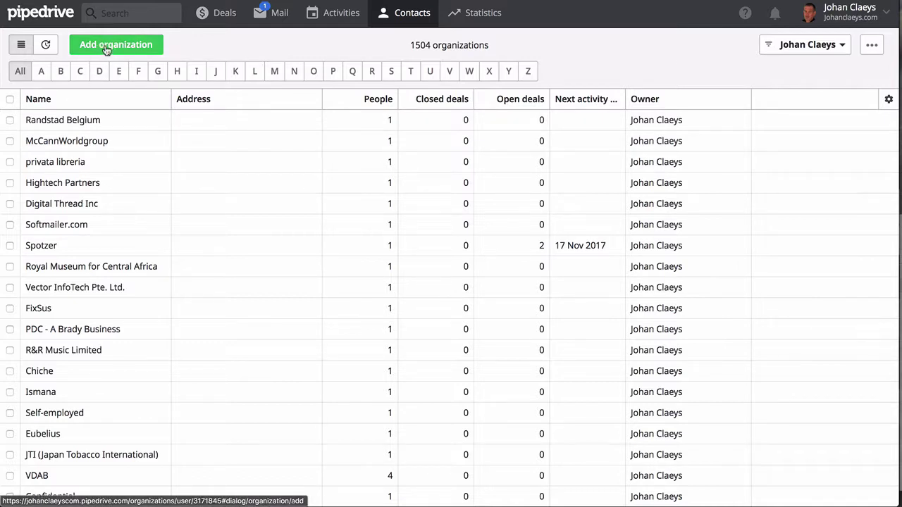
Sort organizations by name Z to A and try the E and M letter filters
click(157, 93)
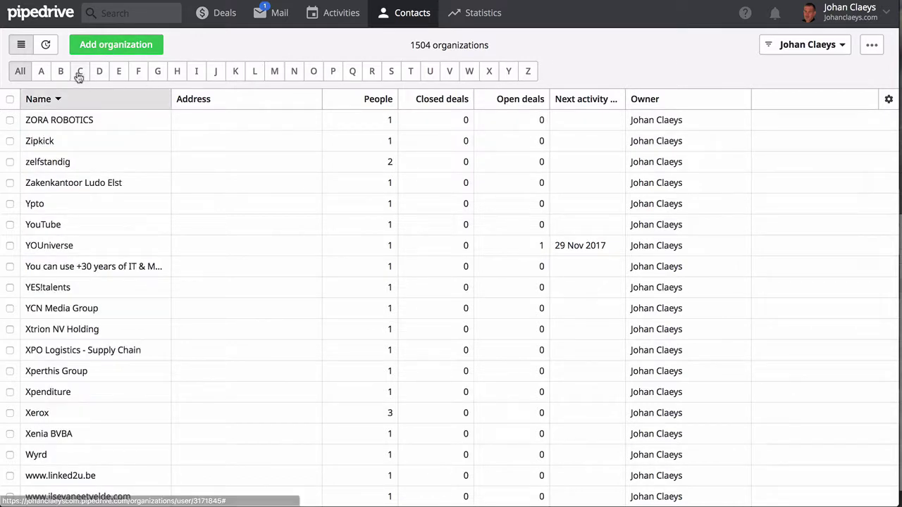
click(121, 73)
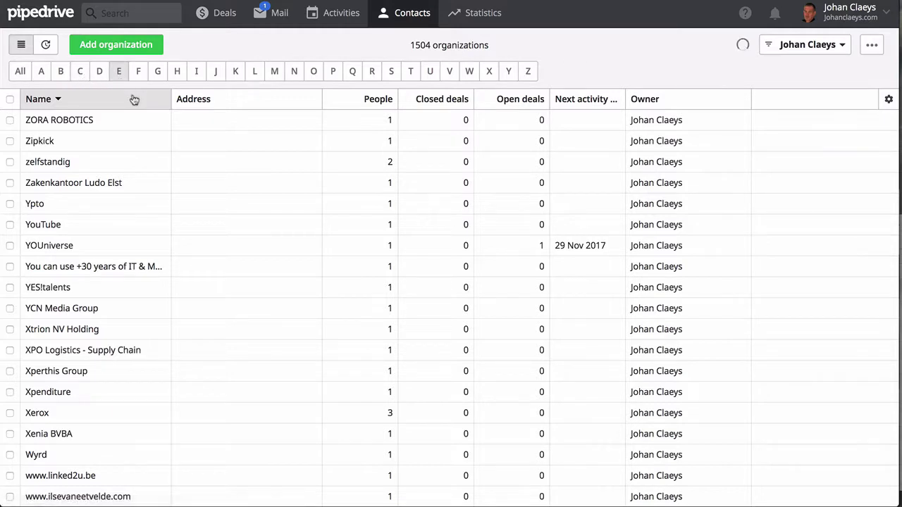
click(275, 71)
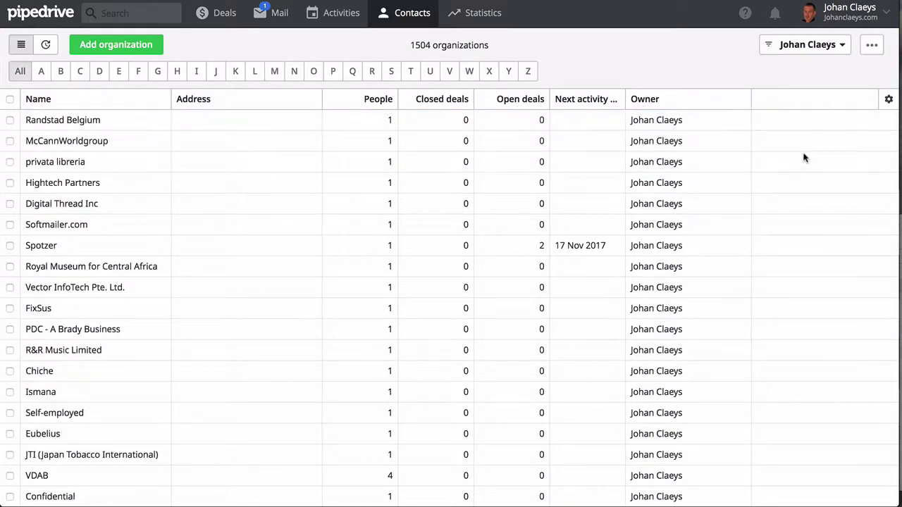
Close the column chooser, re-sort names Z to A and filter to the 83 M organizations
click(887, 102)
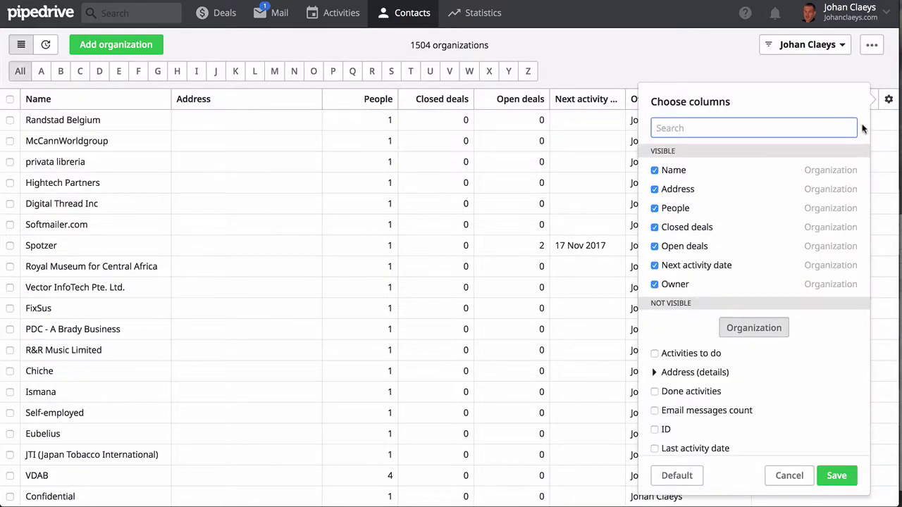
click(876, 74)
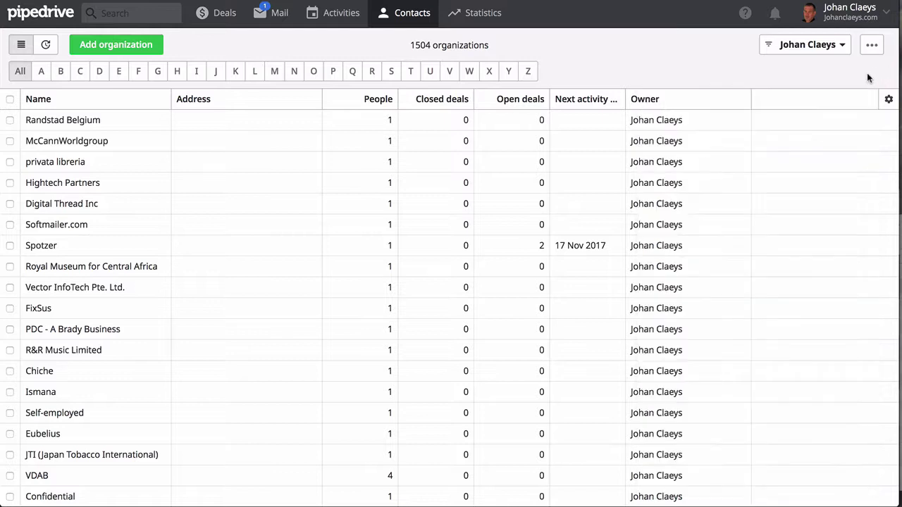
click(65, 101)
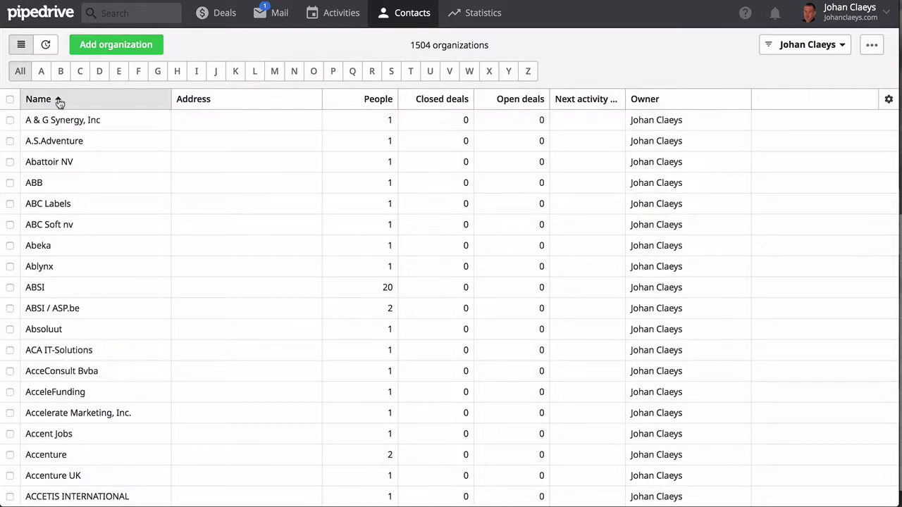
click(60, 103)
click(274, 71)
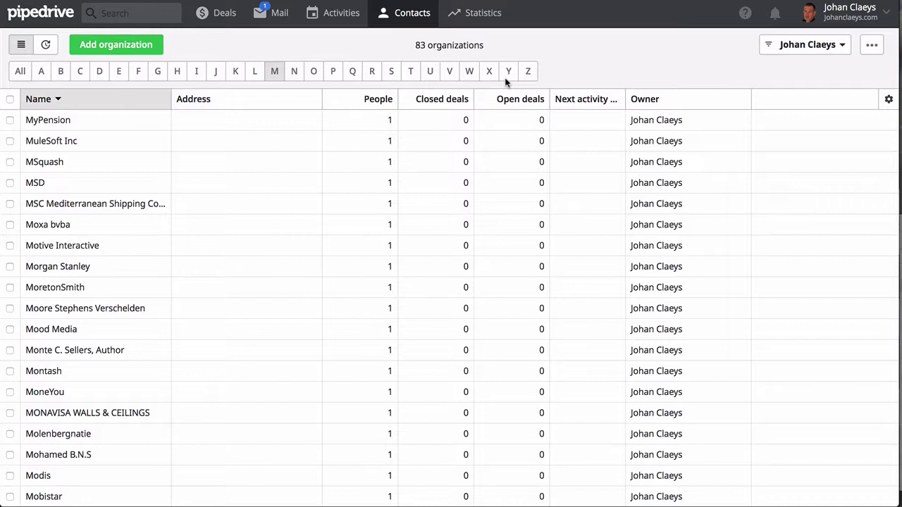
Open the Statistics Dashboard showing this month's Sales Pipeline: 17 new deals, 3 won, 1 lost
mouse_move(483, 17)
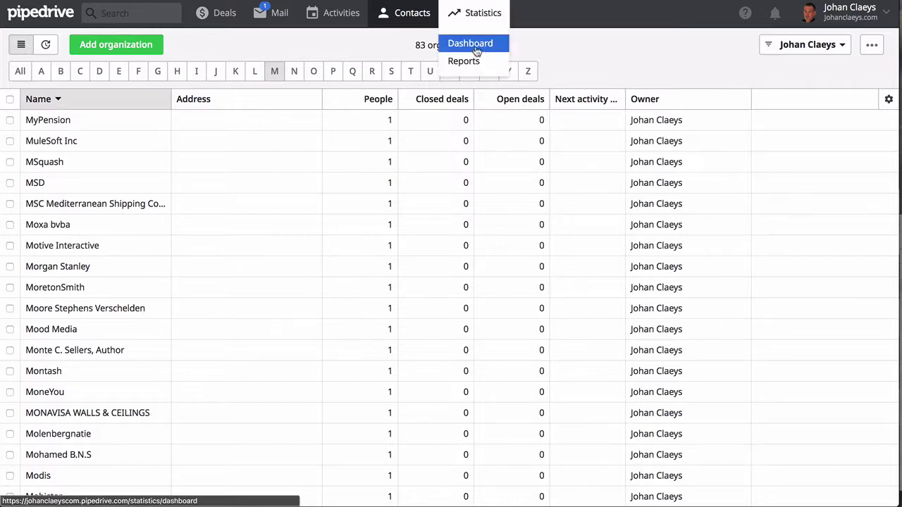
click(476, 45)
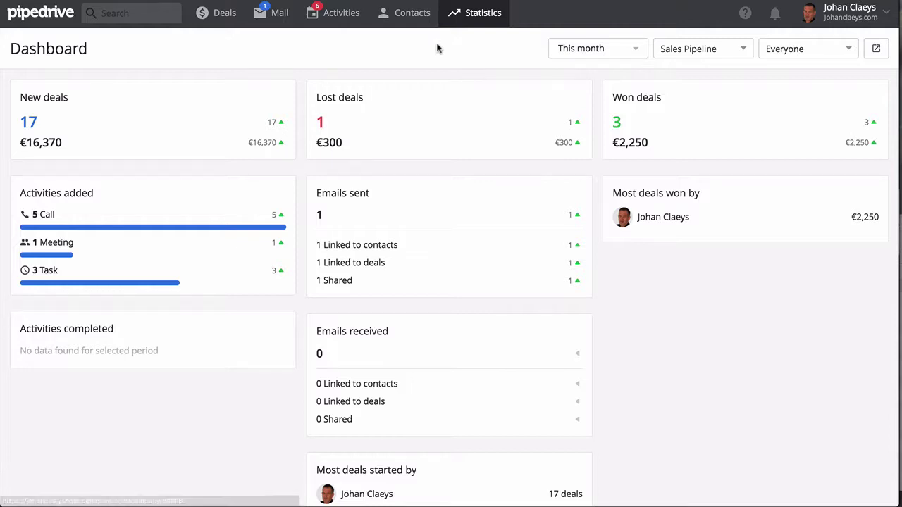
Show the Activities added report: 9 activities, split into 5 calls, 1 meeting and 3 tasks
mouse_move(480, 15)
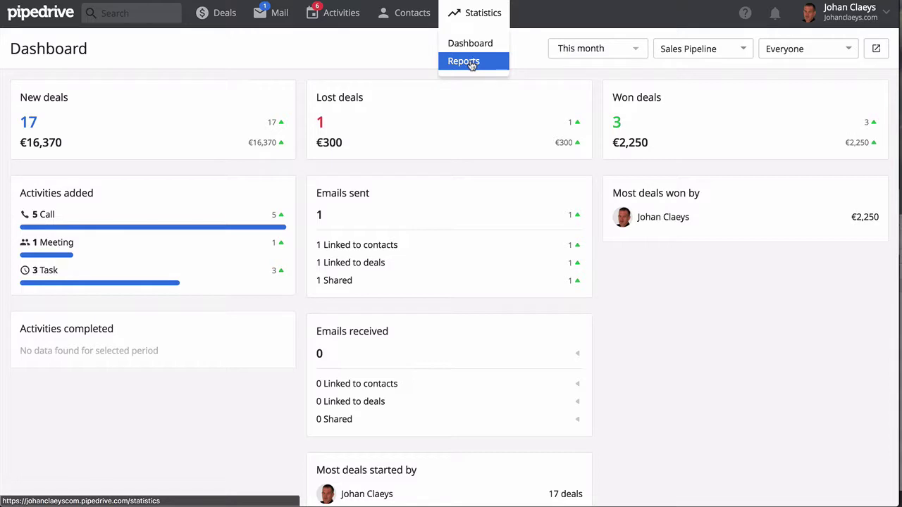
click(471, 64)
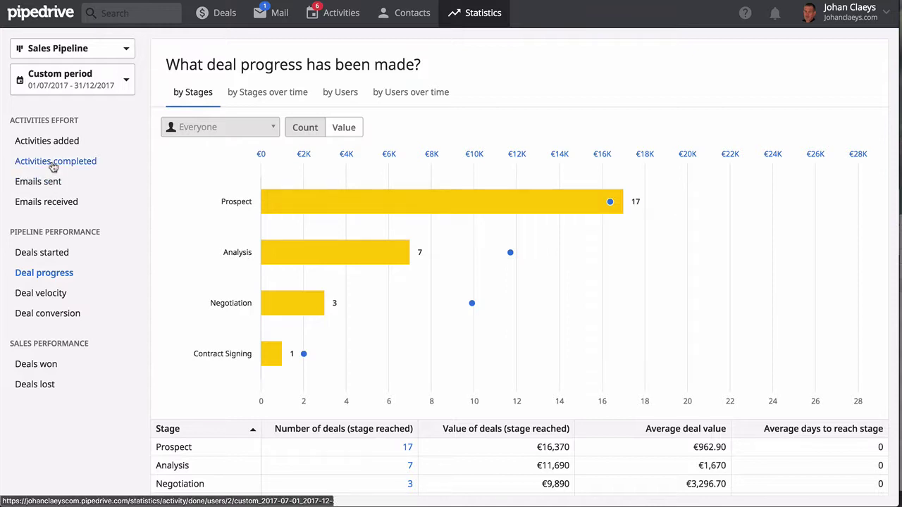
click(47, 142)
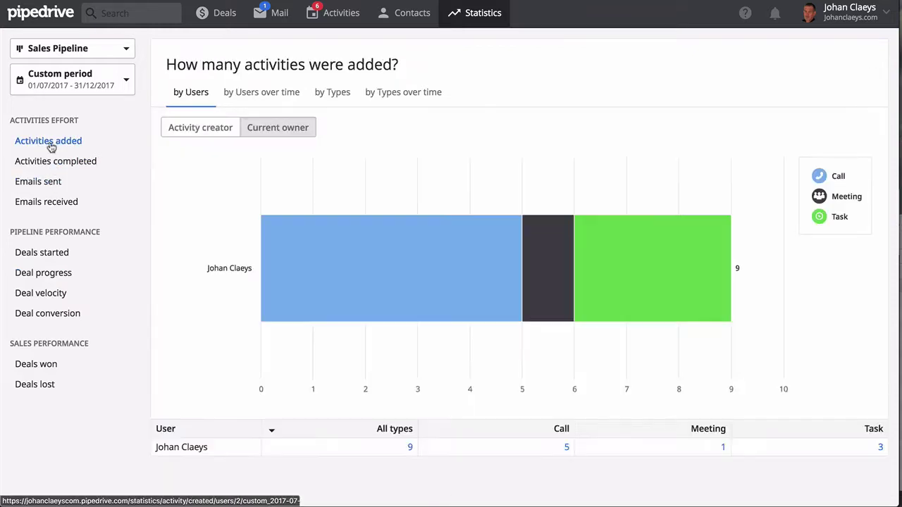
mouse_move(306, 240)
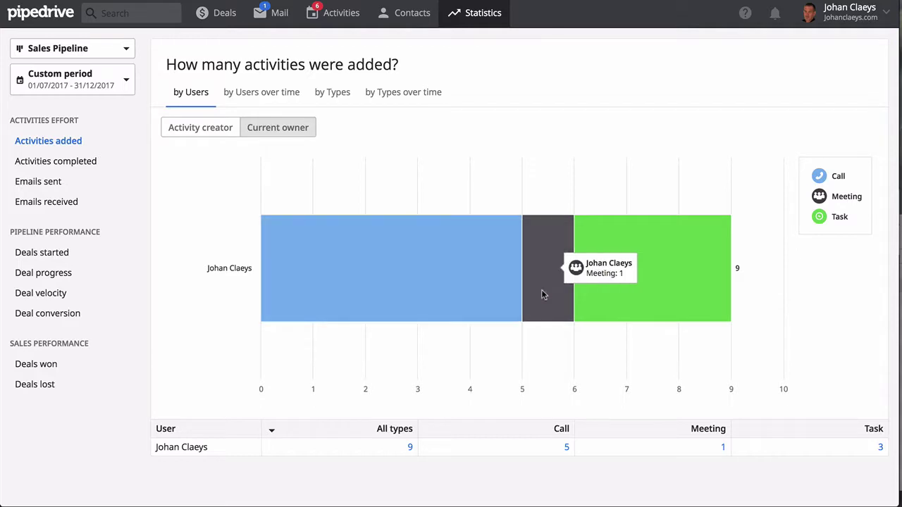
mouse_move(620, 297)
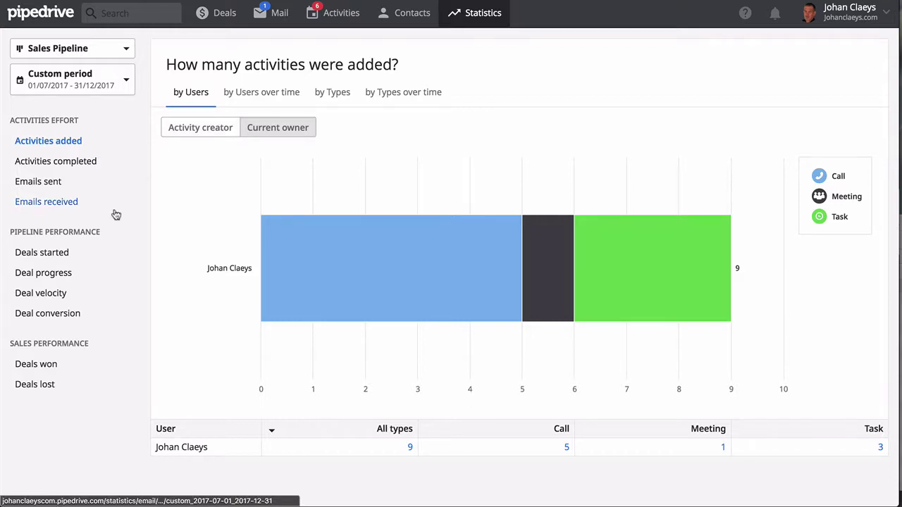
Show the Deals won report (3 deals, €2,250) and list the individual won deals
click(53, 367)
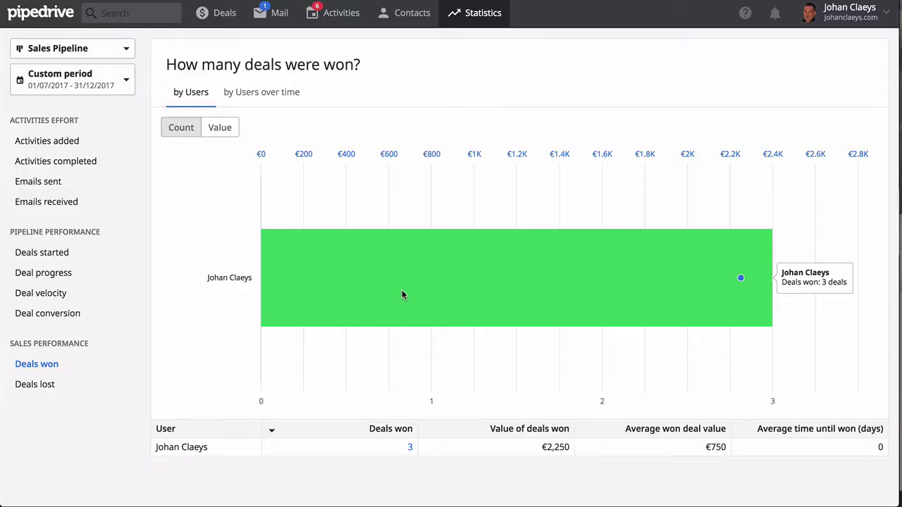
click(402, 291)
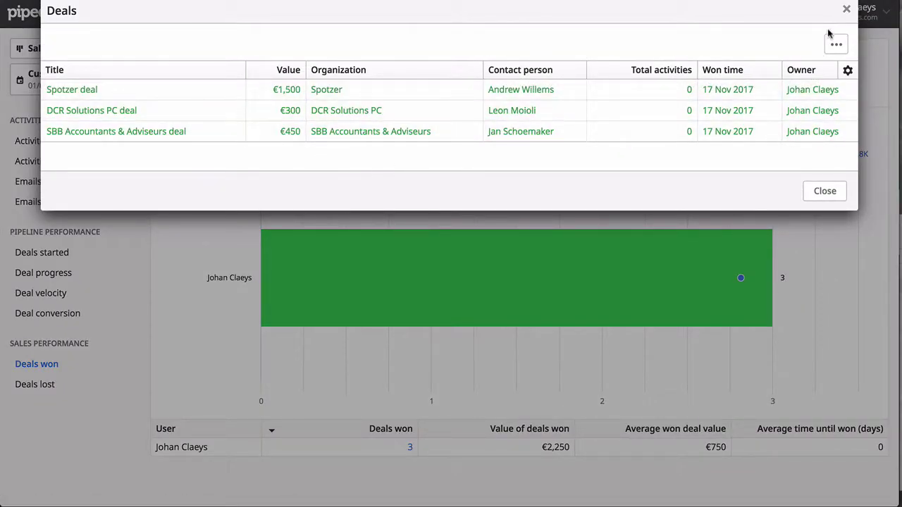
click(846, 9)
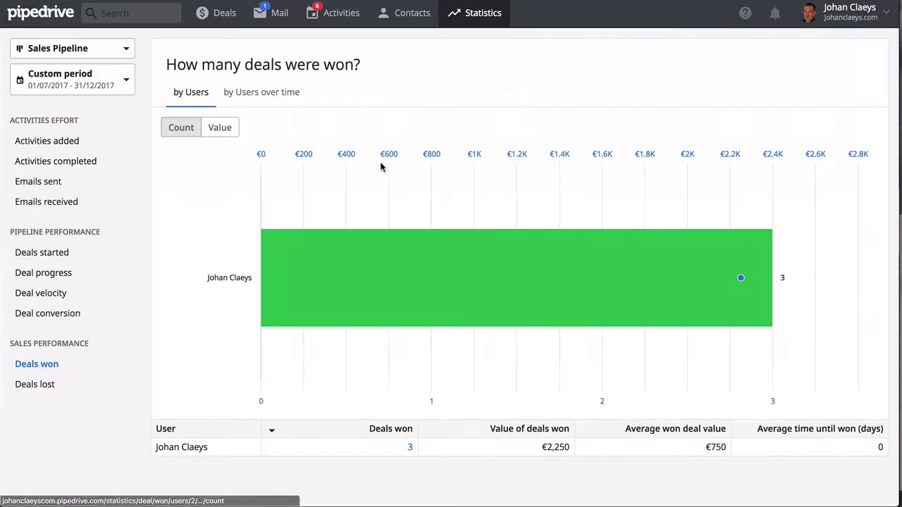
Inspect the report's pipeline and reporting period options without changing them
click(99, 55)
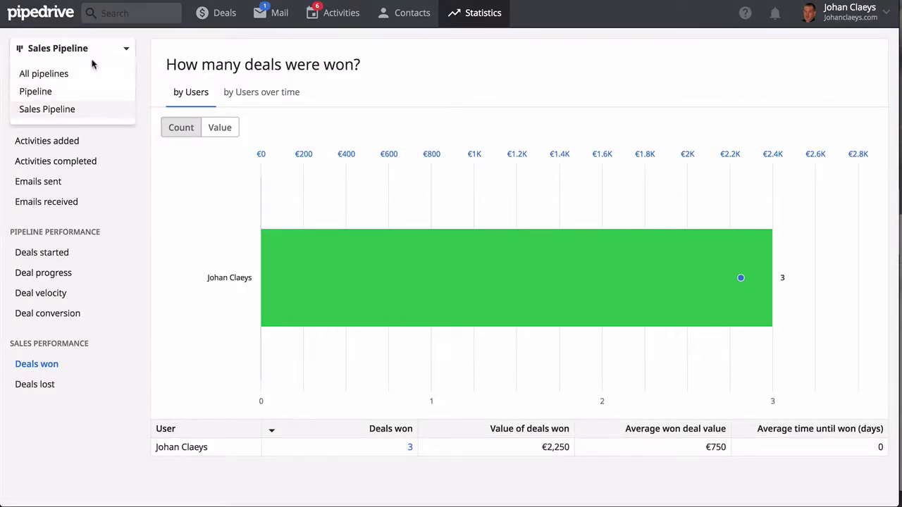
click(141, 160)
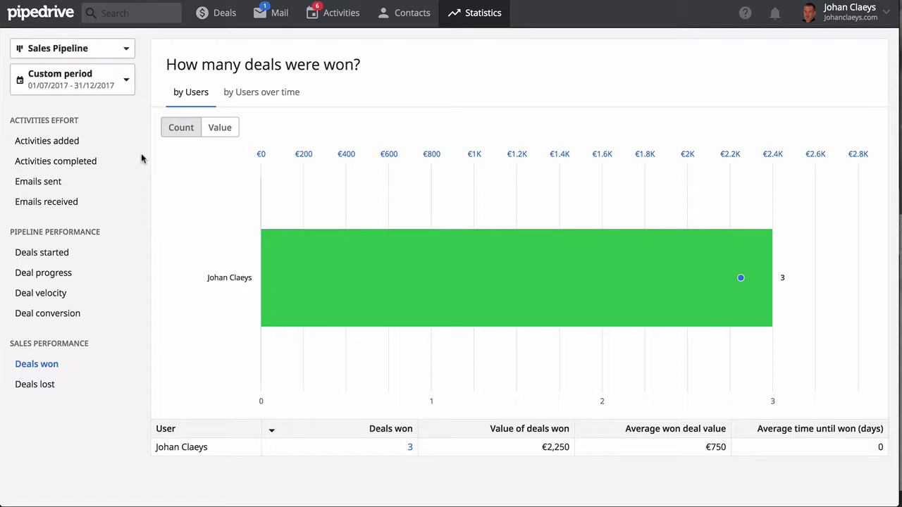
click(83, 83)
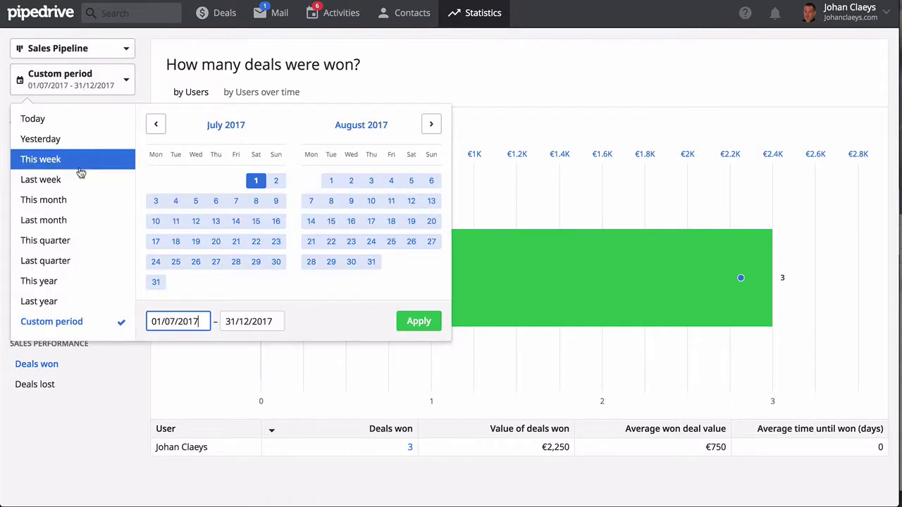
click(255, 321)
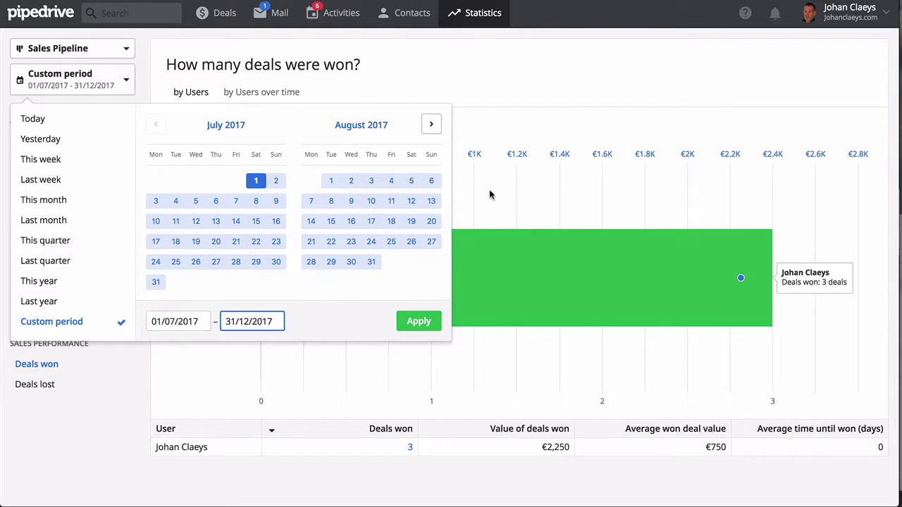
click(433, 125)
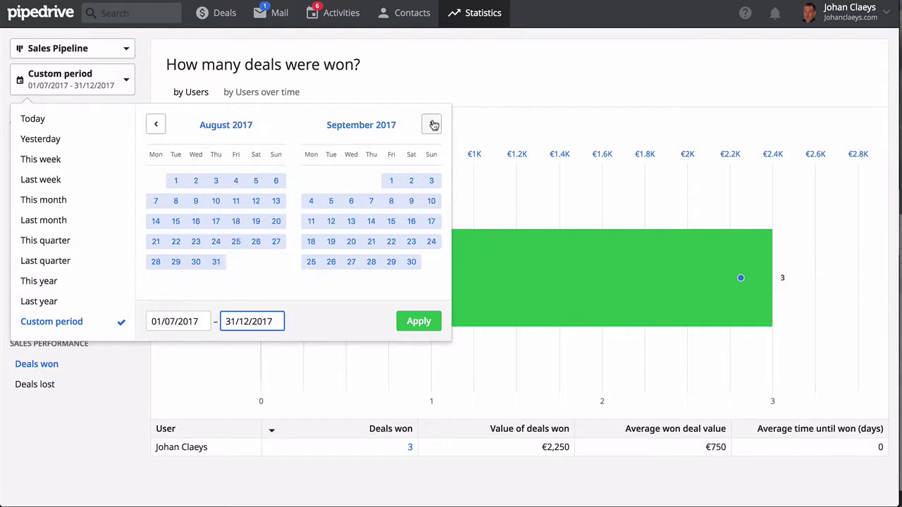
click(518, 116)
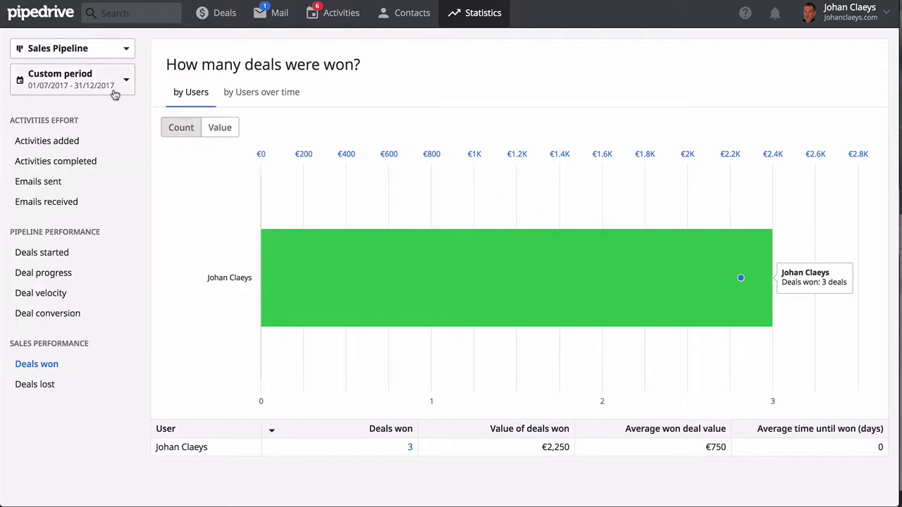
click(887, 18)
Show the Sales Pipeline stages: Prospect 5%, Analysis 30%, Negotiation 60%, Contract Signing 60%
click(853, 43)
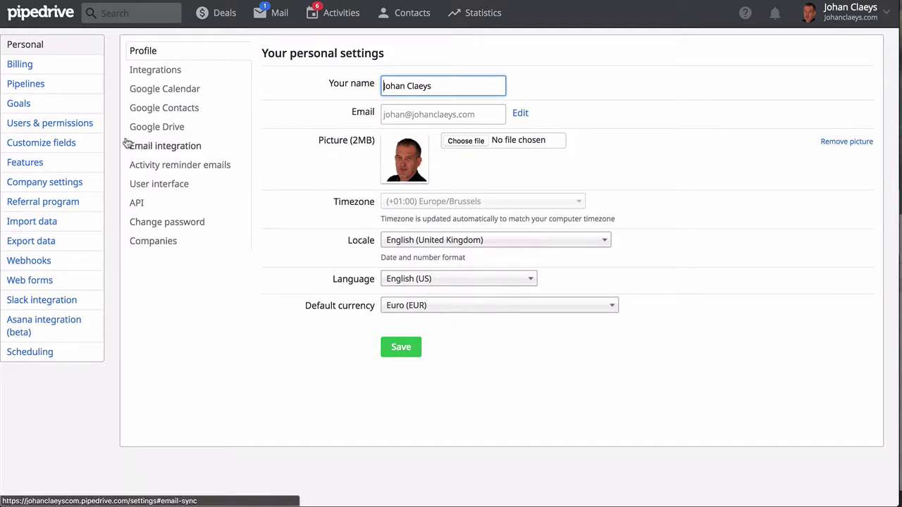
click(44, 86)
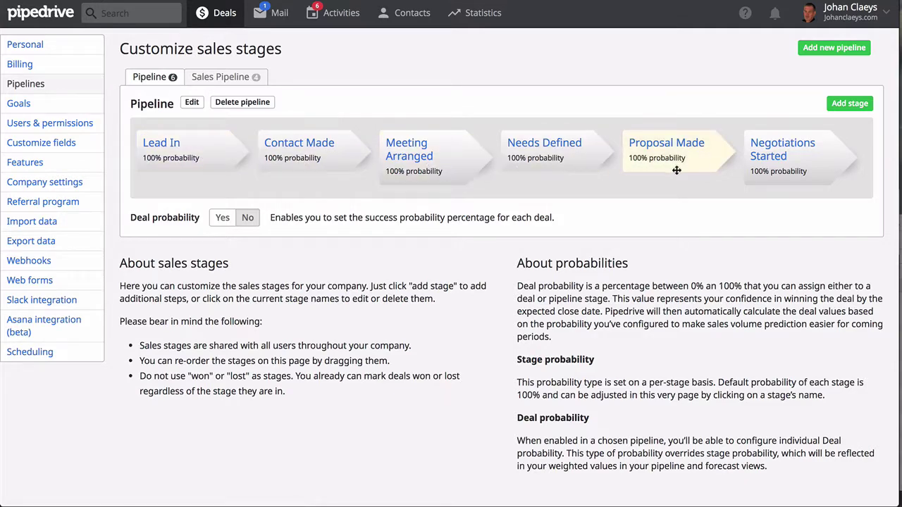
click(214, 79)
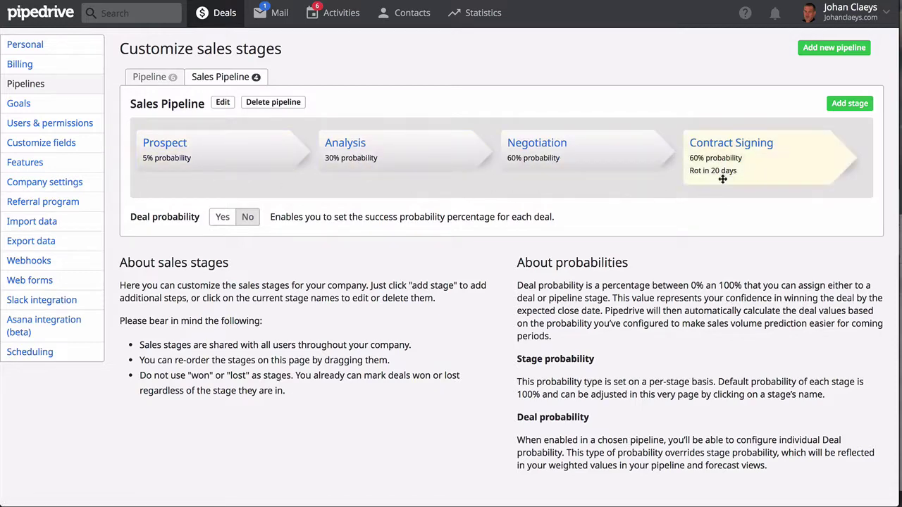
Under Features, switch on person and organization fields in the deal dialog and Email notifications
click(32, 169)
scroll(441, 312, down, 3)
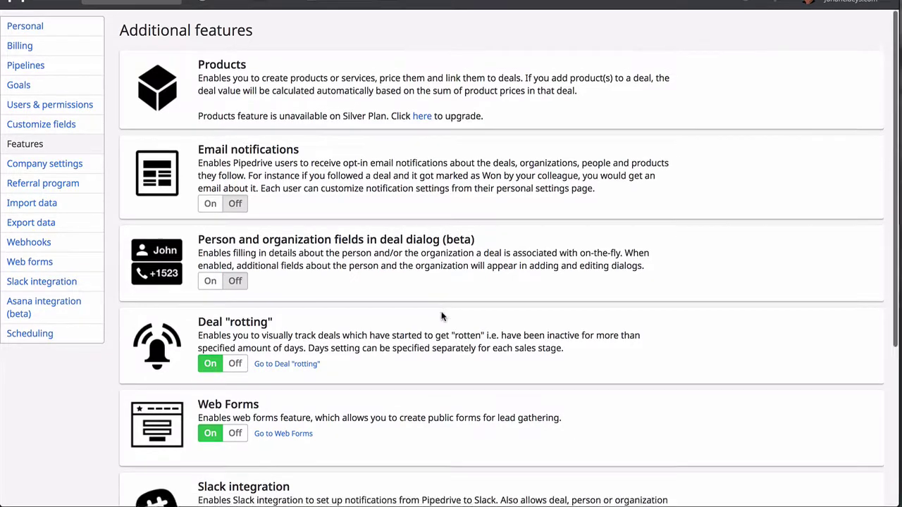
scroll(443, 316, down, 5)
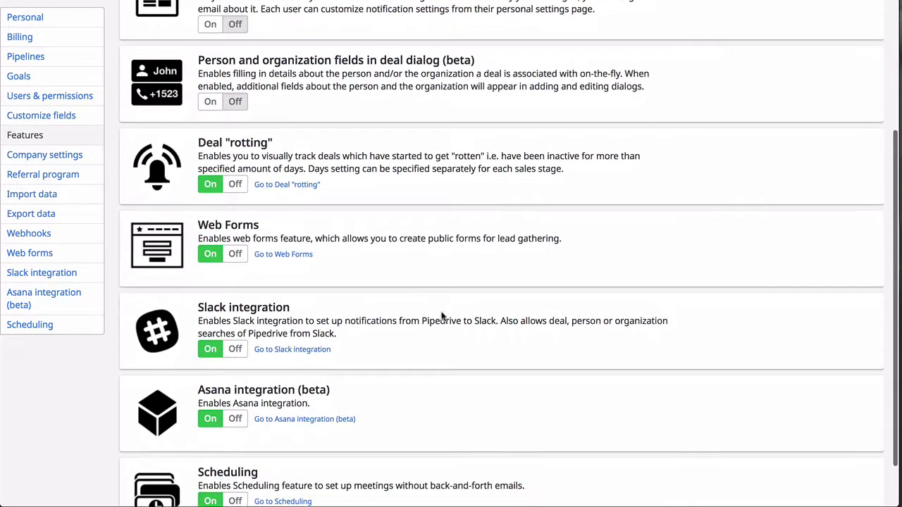
scroll(393, 279, up, 2)
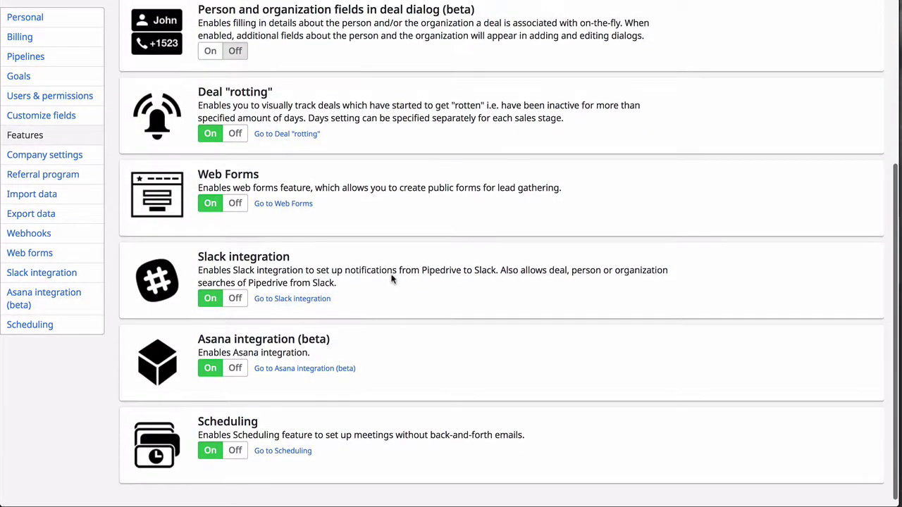
scroll(393, 279, up, 5)
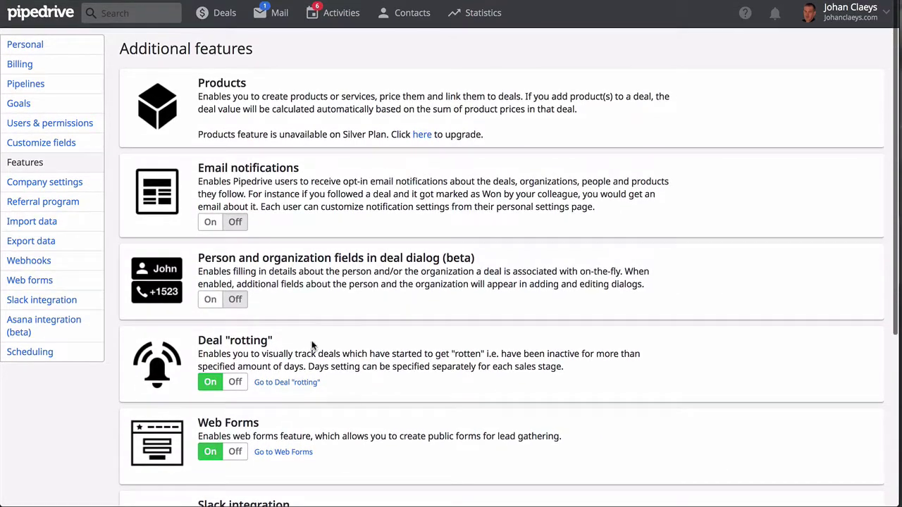
click(210, 299)
click(210, 222)
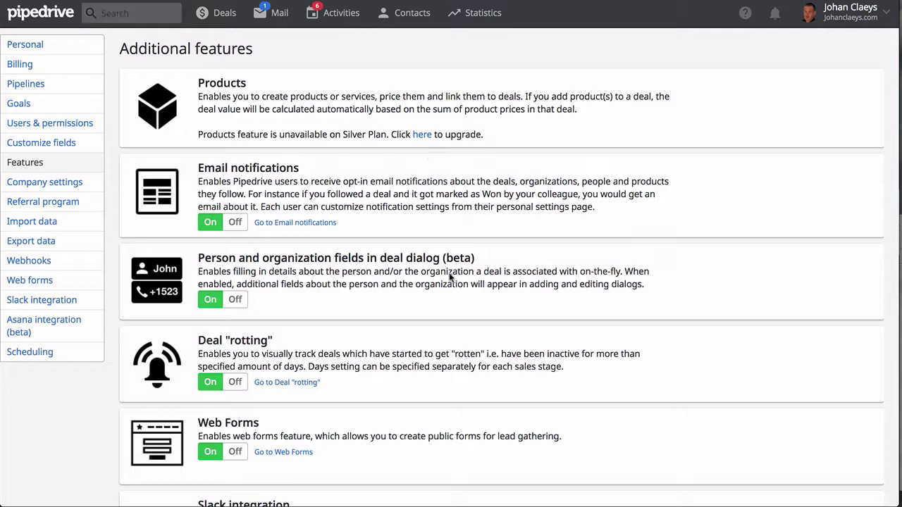
Return from settings to the Sales Pipeline deals board via the Pipedrive logo
click(32, 14)
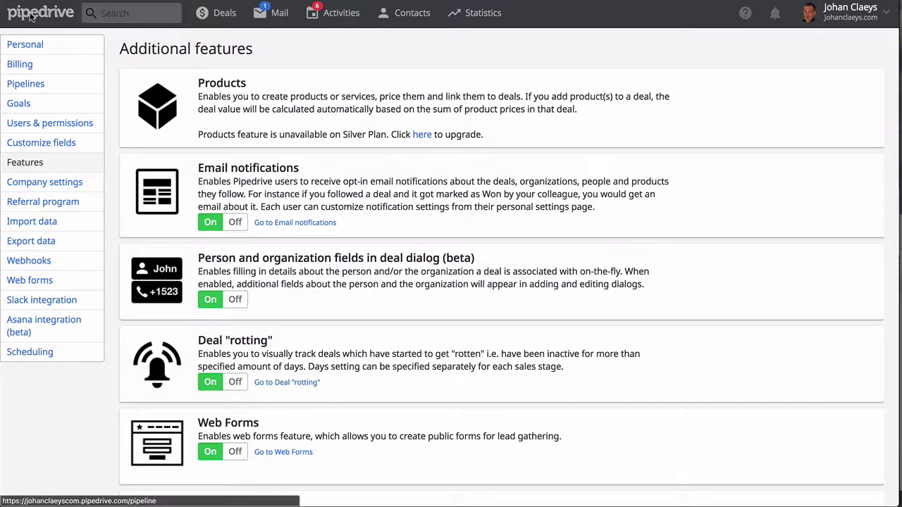